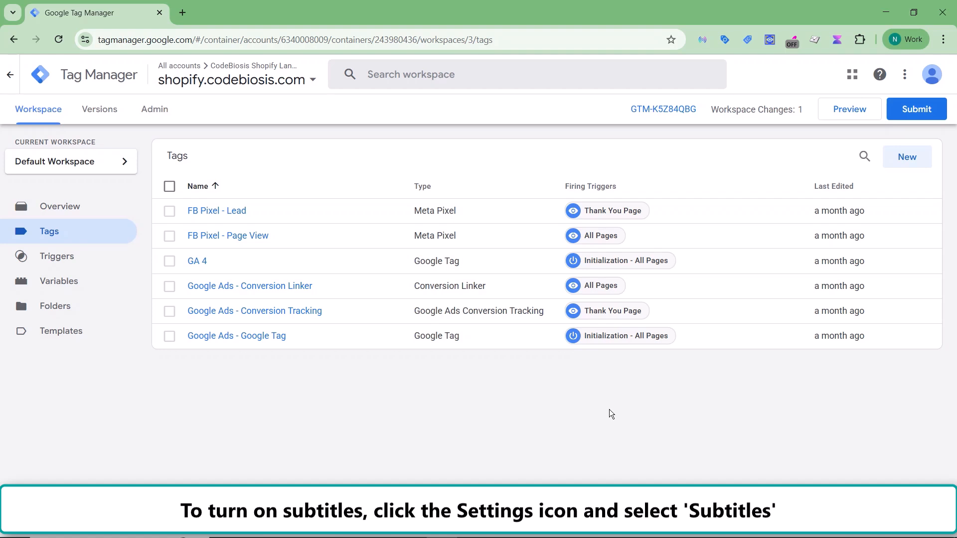
# Switch to LinkedIn Campaign Manager and open the Insight Tag through the data sources managed from the Measurement insights page.
pyautogui.hotkey('alt', 'Tab')
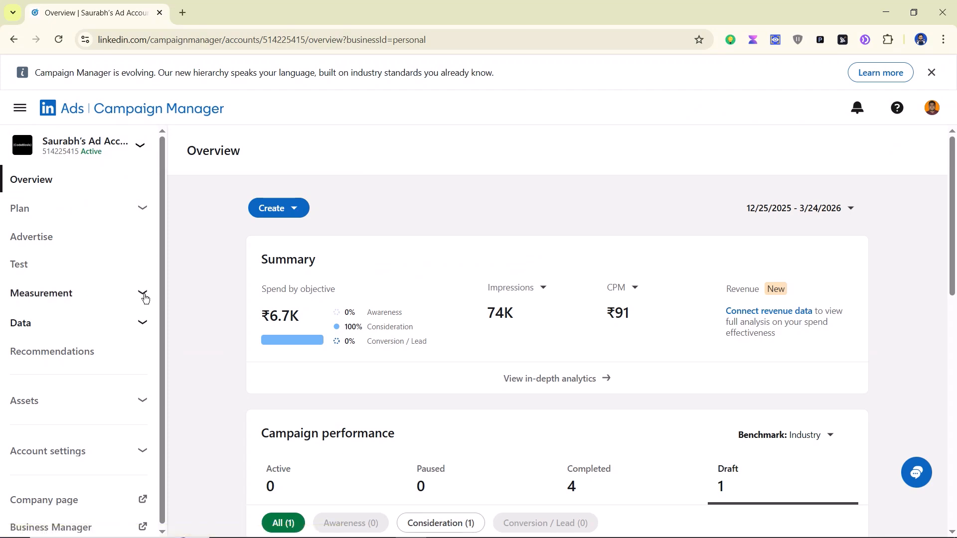
pyautogui.click(143, 294)
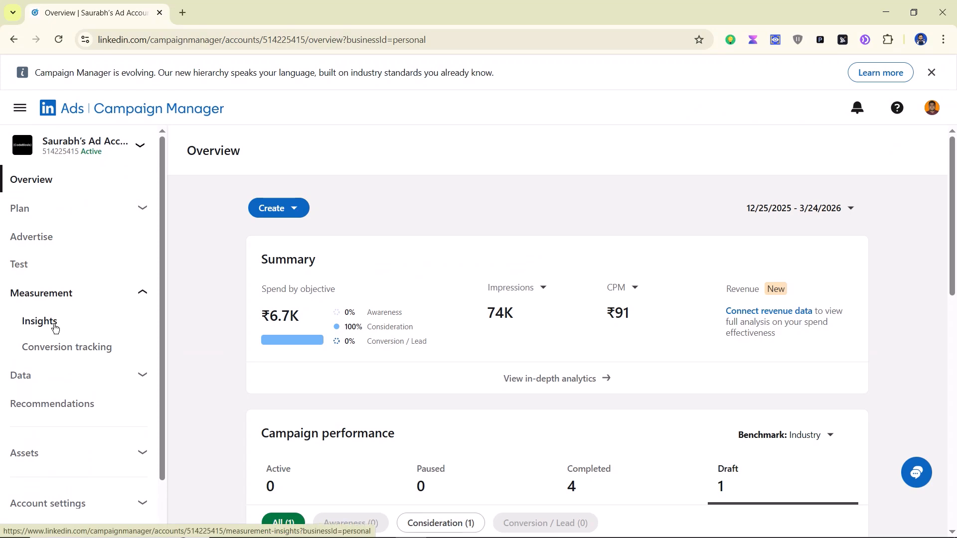
pyautogui.click(50, 328)
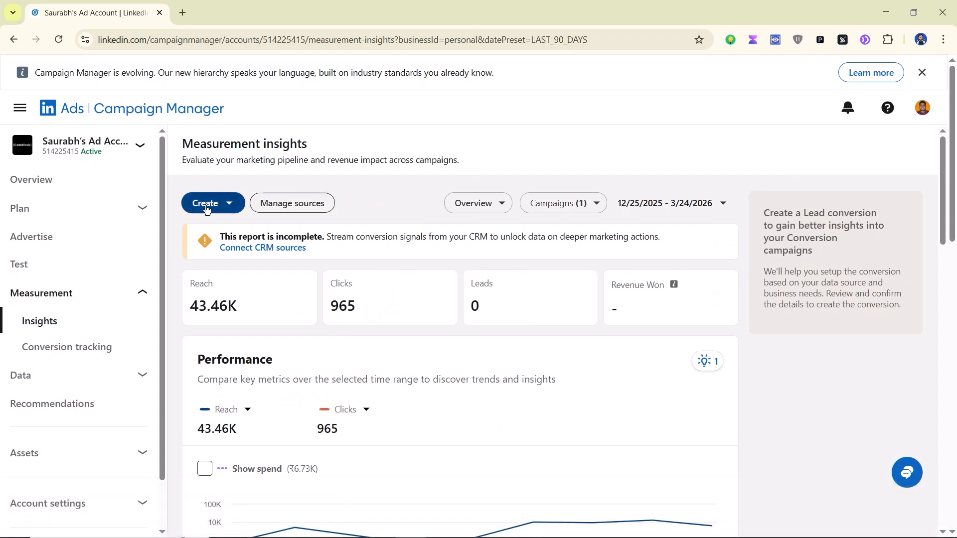
pyautogui.click(297, 209)
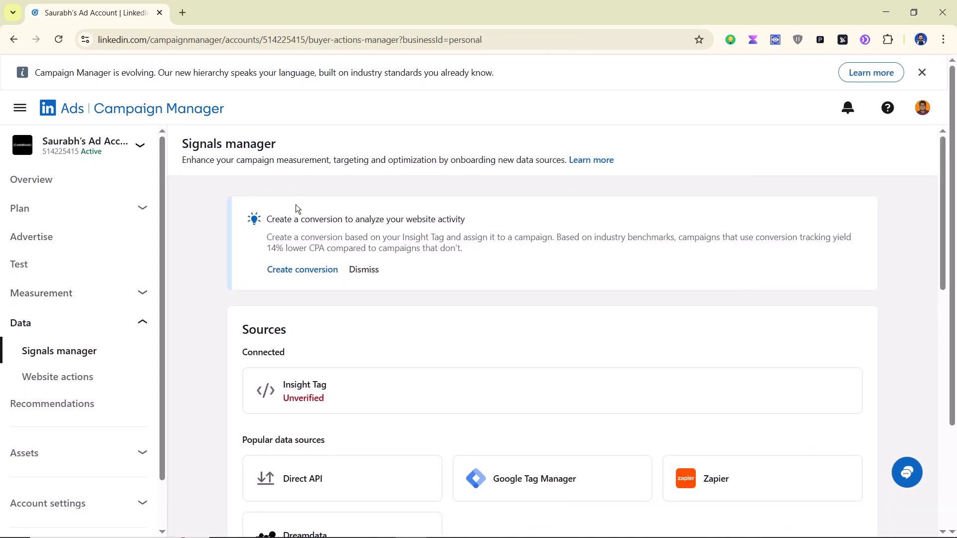
pyautogui.scroll(-3, 298, 209)
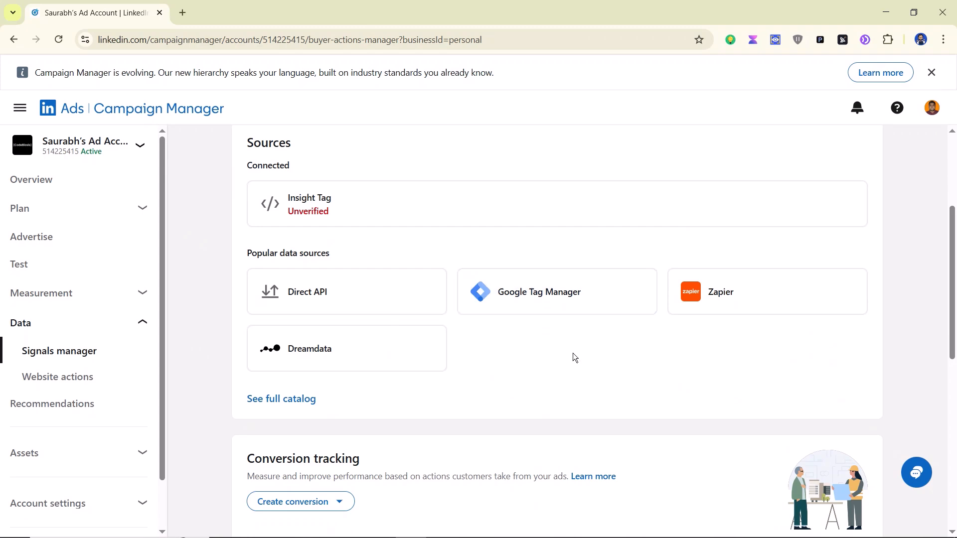
pyautogui.scroll(1, 473, 323)
pyautogui.click(385, 265)
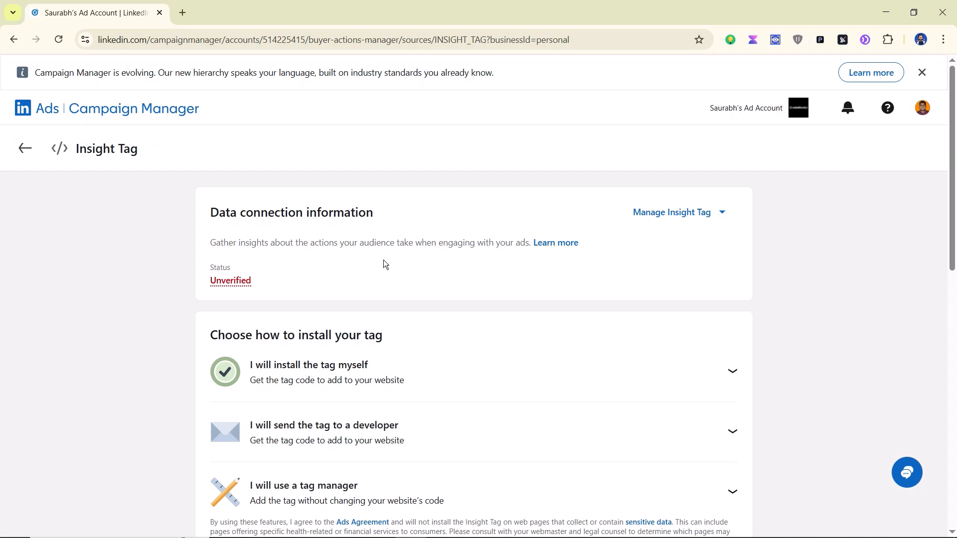
# Expand the tag manager installation option for the Insight Tag and review its details.
pyautogui.scroll(-3, 384, 259)
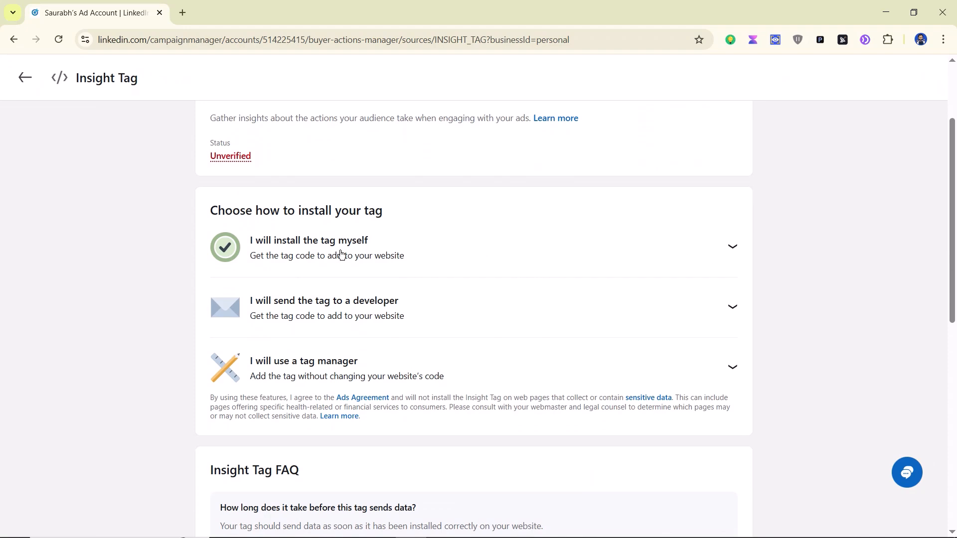
pyautogui.click(731, 368)
pyautogui.scroll(-1, 498, 304)
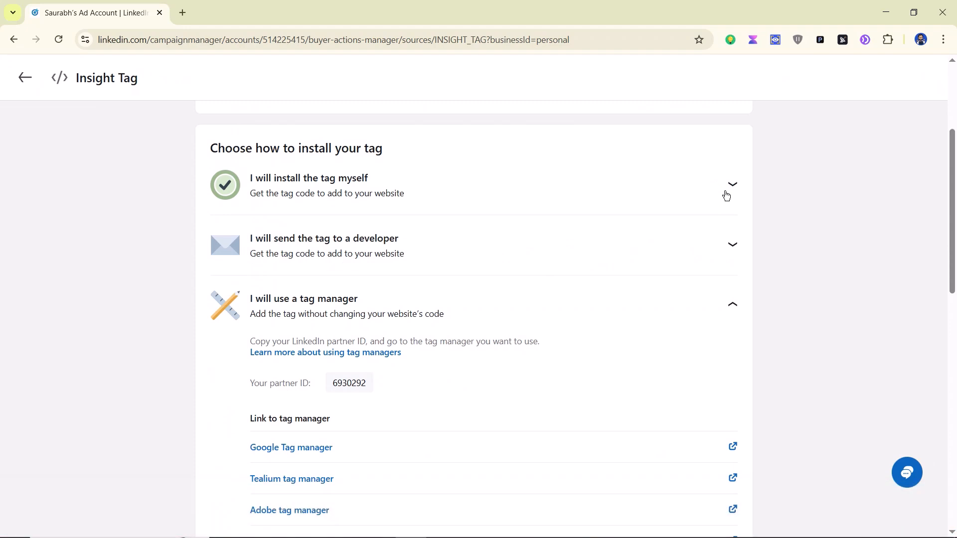
# Expand the option to install the tag yourself and copy the Insight Tag code to the clipboard.
pyautogui.click(726, 196)
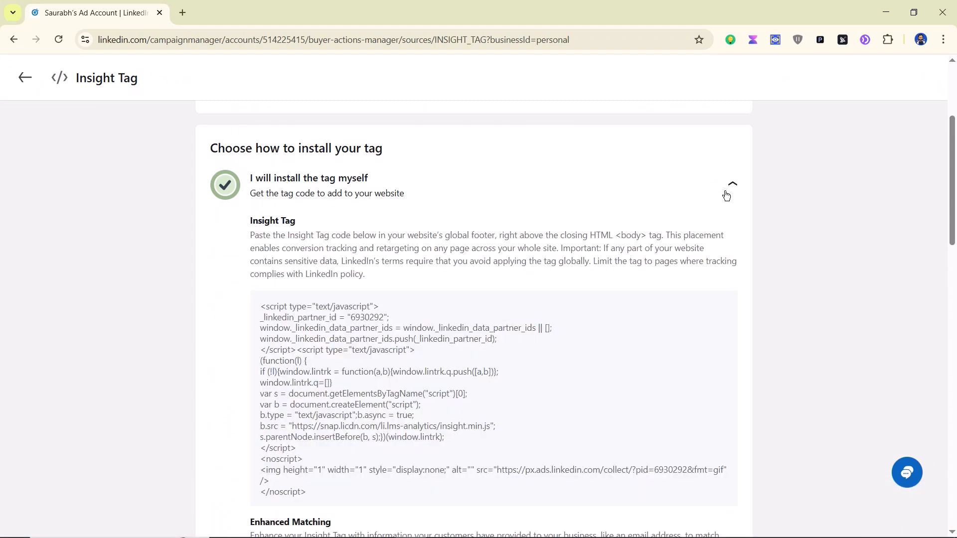
pyautogui.scroll(-1, 726, 196)
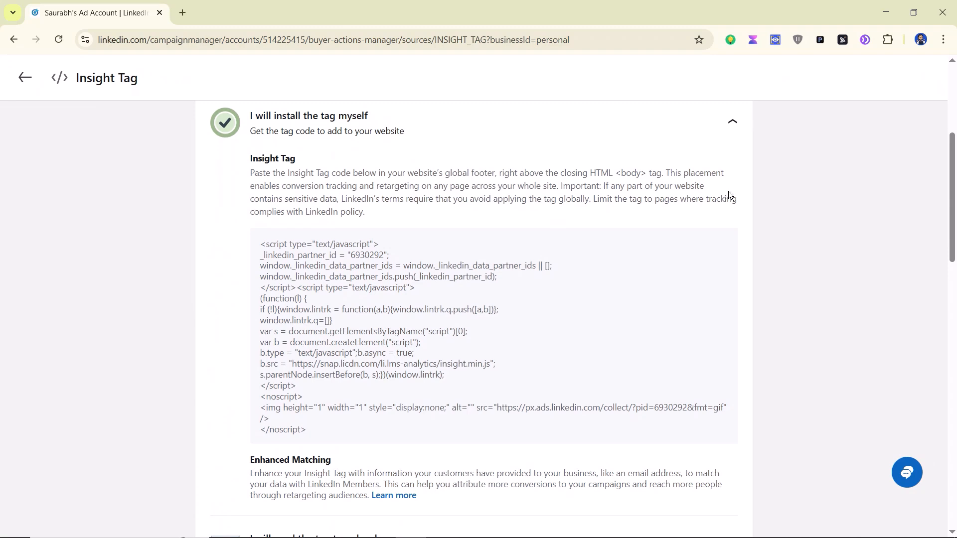
pyautogui.scroll(-1, 829, 194)
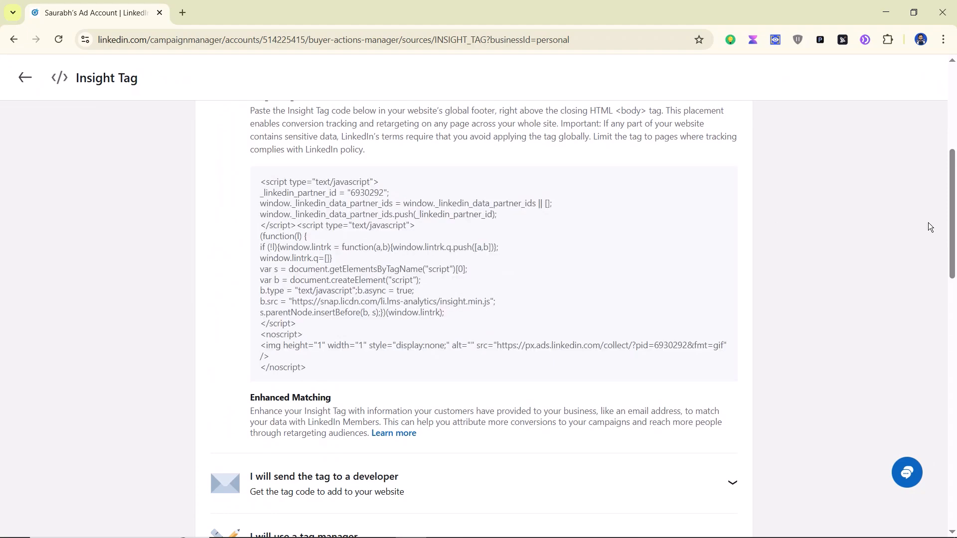
pyautogui.scroll(-6, 836, 227)
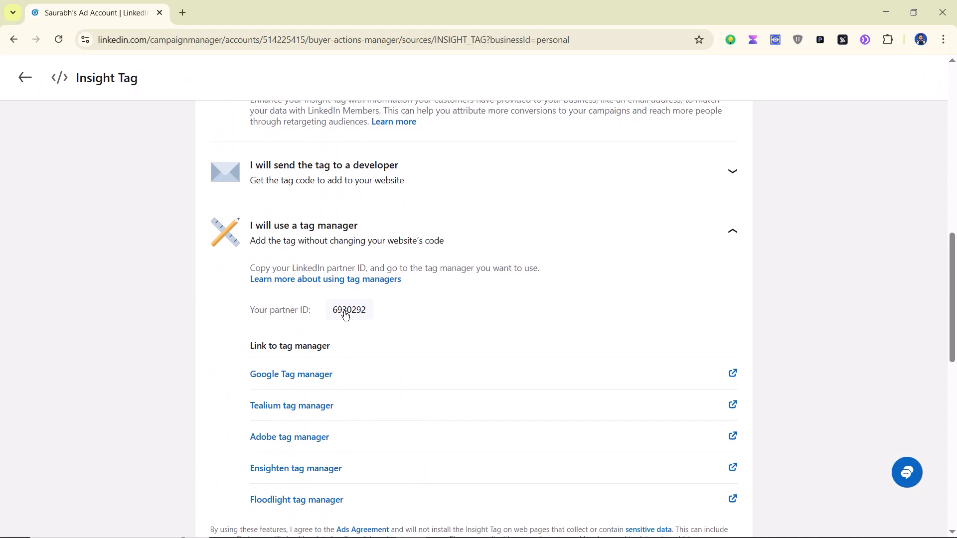
pyautogui.scroll(4, 551, 314)
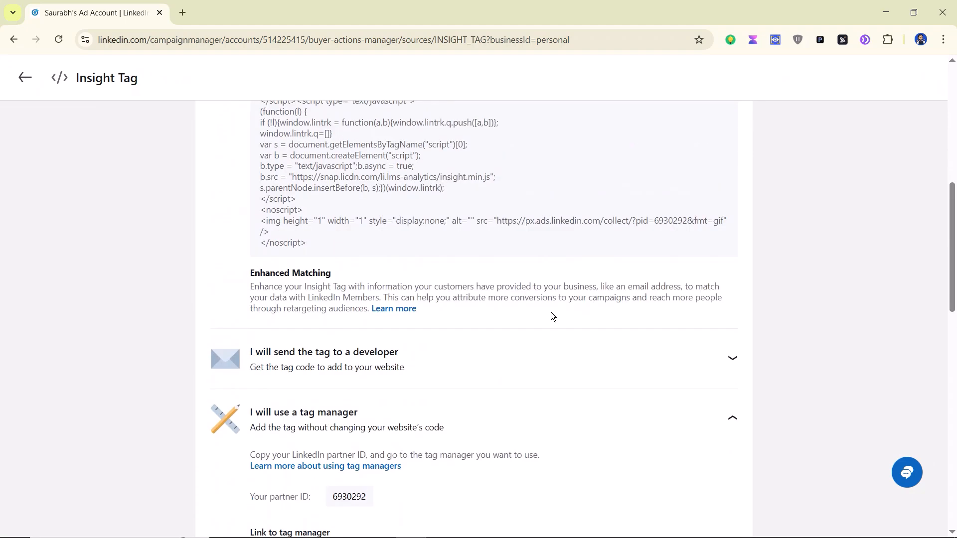
pyautogui.scroll(4, 551, 312)
pyautogui.click(480, 335)
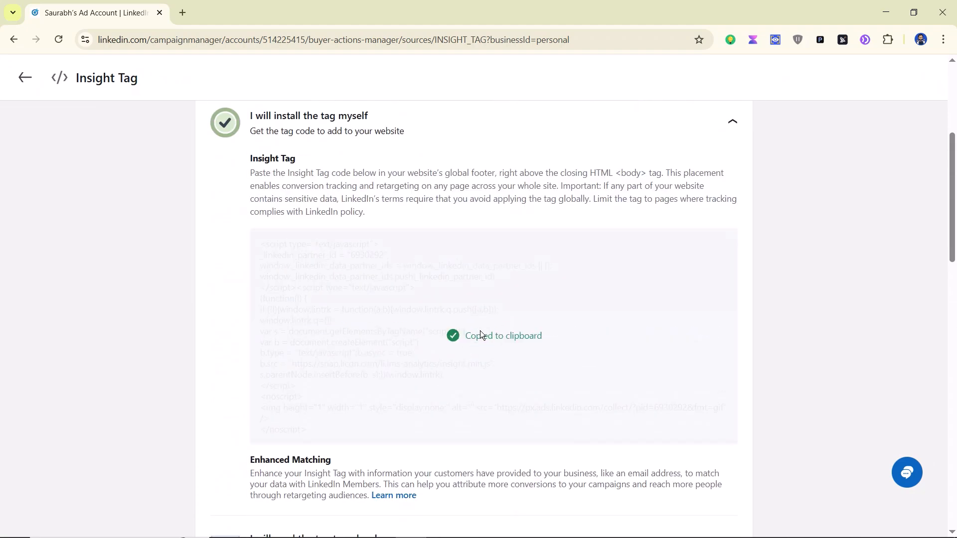
# Switch to Google Tag Manager, create a new Custom HTML tag and paste the copied Insight Tag code into its HTML.
pyautogui.hotkey('alt', 'Tab')
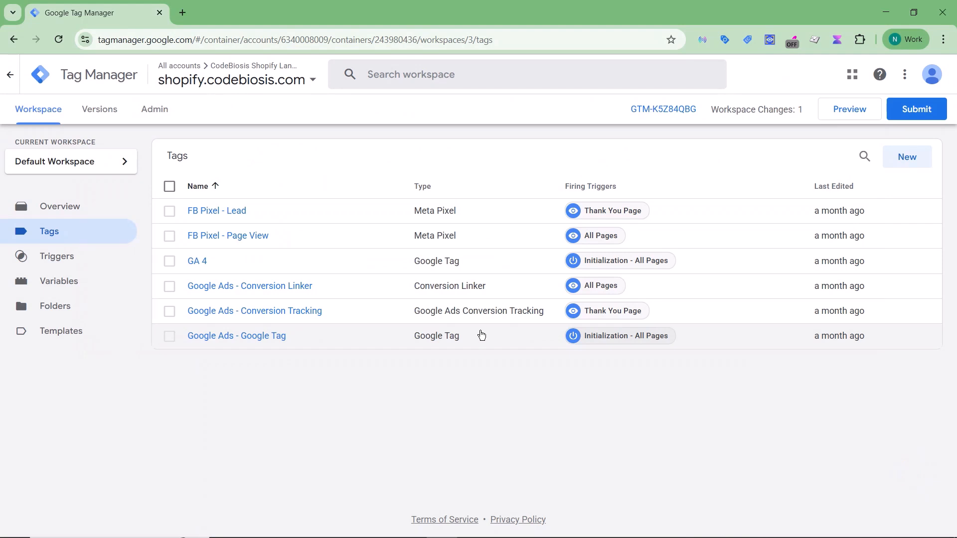
pyautogui.click(892, 160)
pyautogui.click(438, 188)
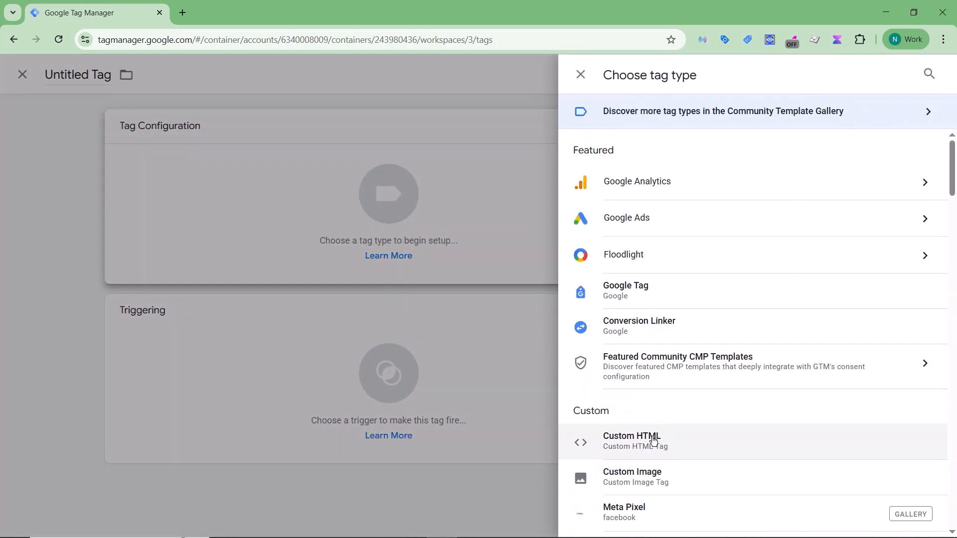
pyautogui.click(653, 439)
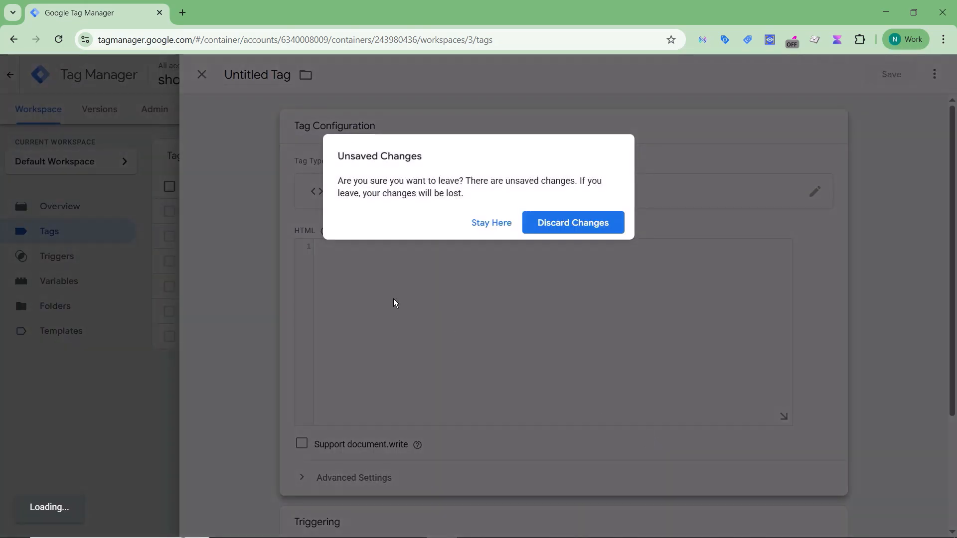
pyautogui.click(491, 224)
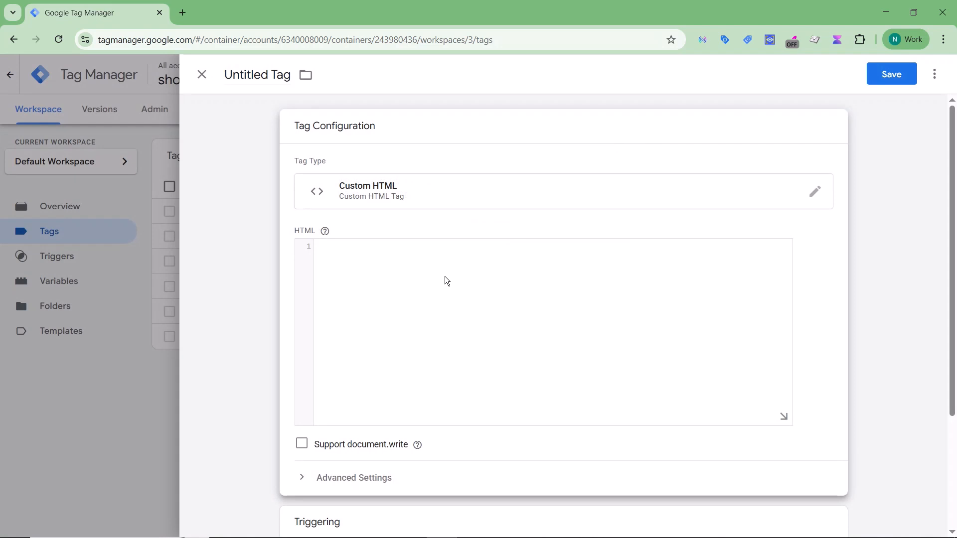
pyautogui.click(396, 273)
pyautogui.hotkey('ctrl', 'v')
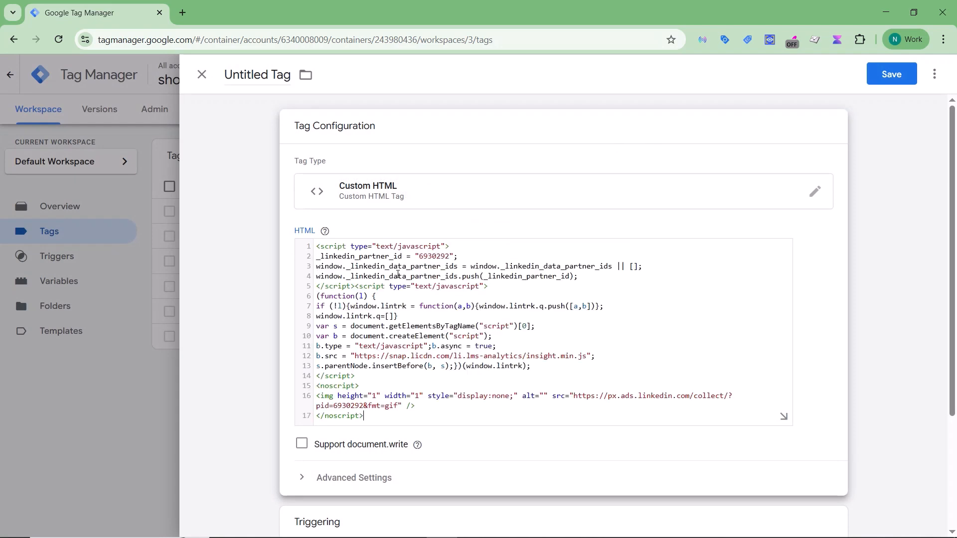
# Name the new tag "Linkedin Tag - page_view".
pyautogui.tripleClick(250, 78)
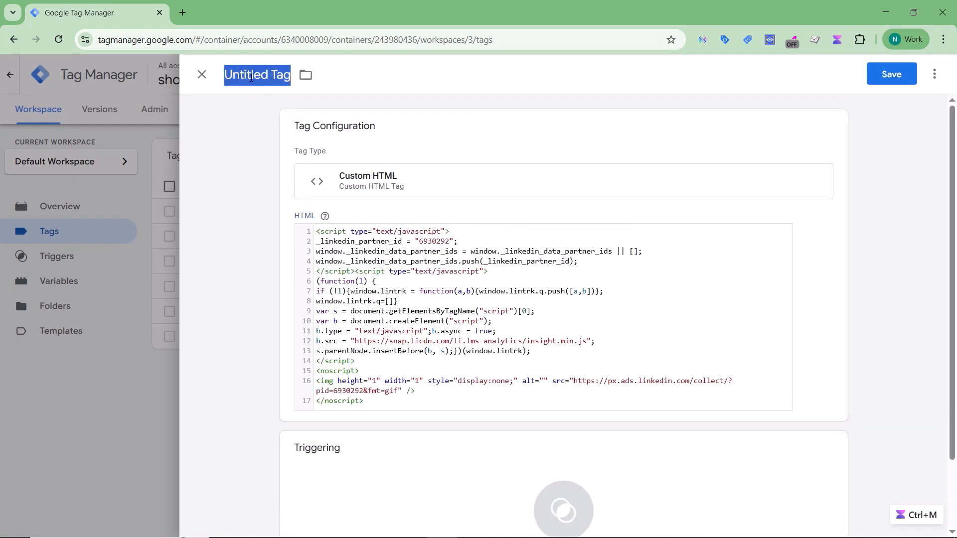
pyautogui.write('Linkedin ')
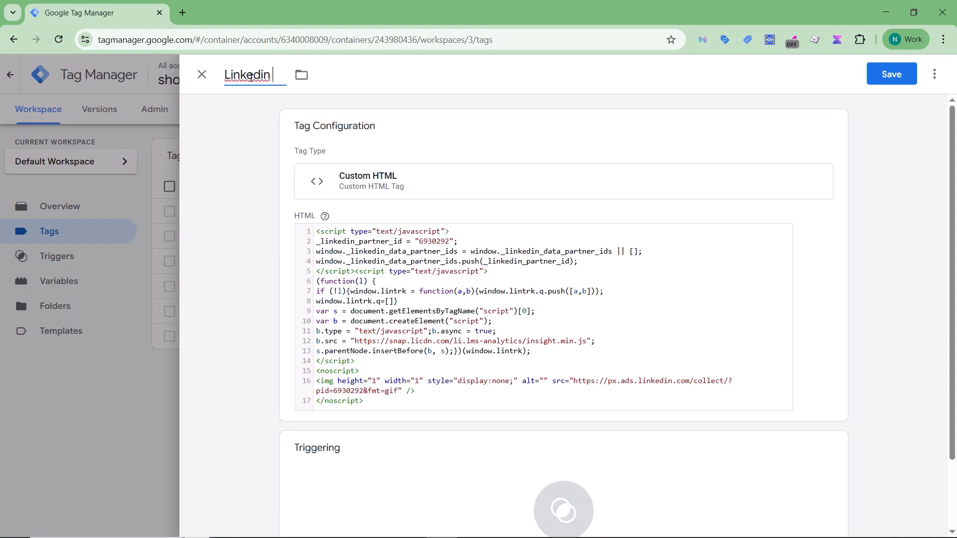
pyautogui.write('-')
pyautogui.press('BackSpace')
pyautogui.press('BackSpace')
pyautogui.write('Tag - p')
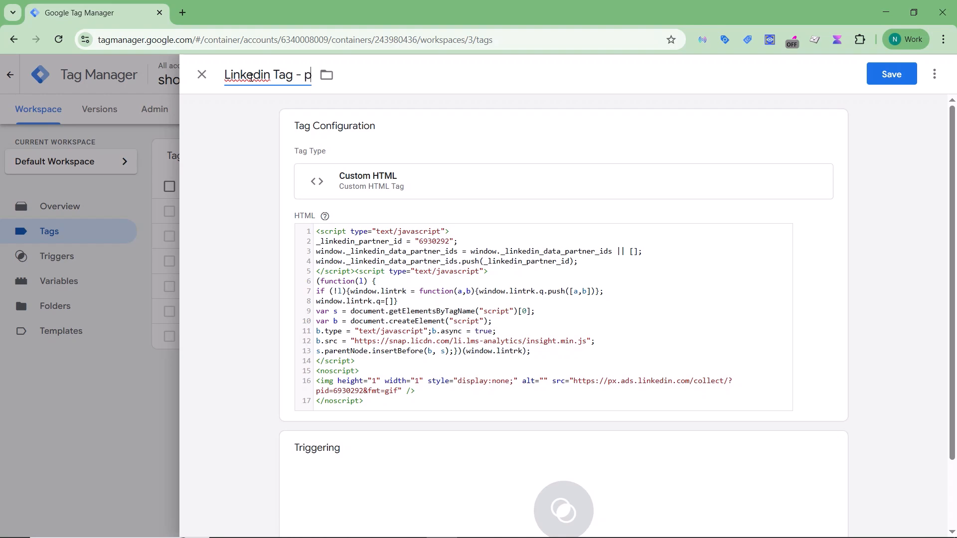
pyautogui.write('age_view')
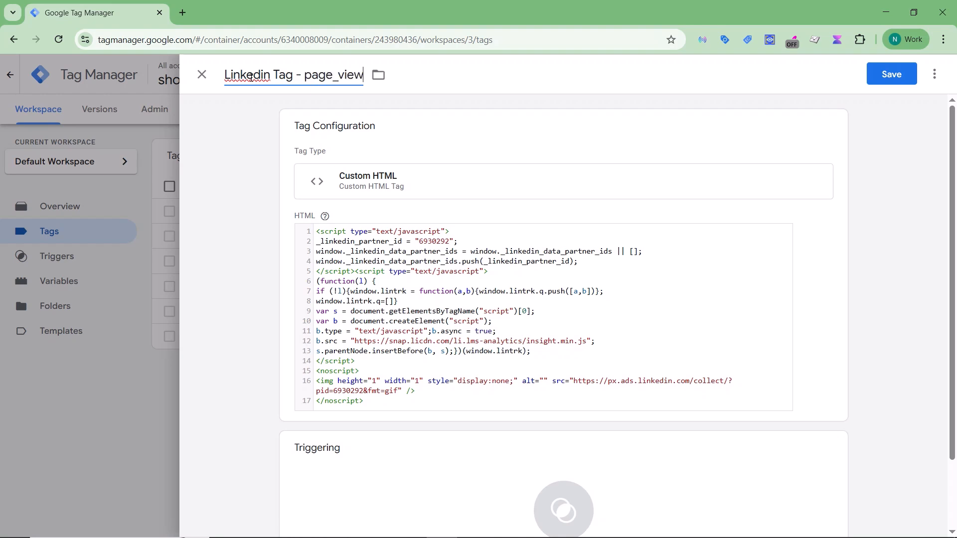
# Set the tag's firing trigger to Initialization - All Pages and save the tag.
pyautogui.scroll(-2, 691, 271)
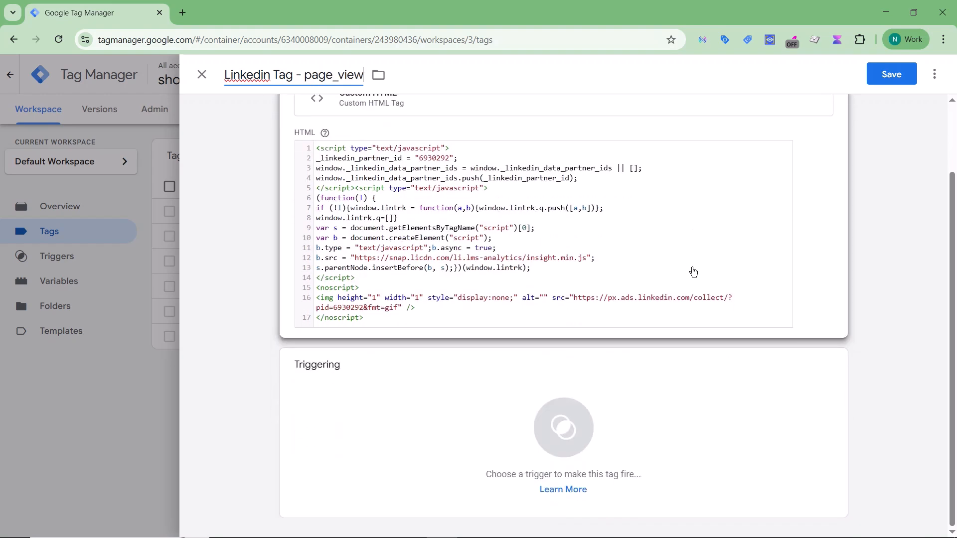
pyautogui.click(366, 412)
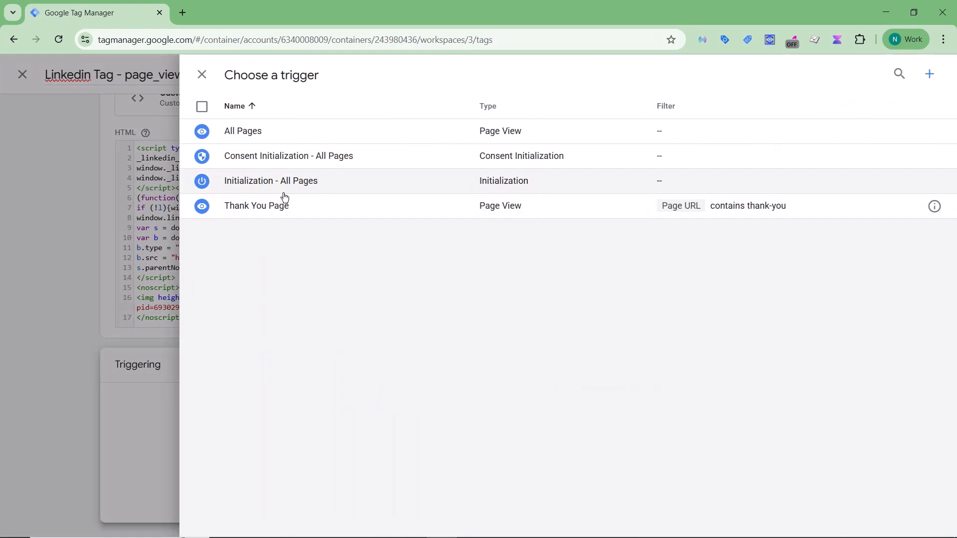
pyautogui.click(283, 188)
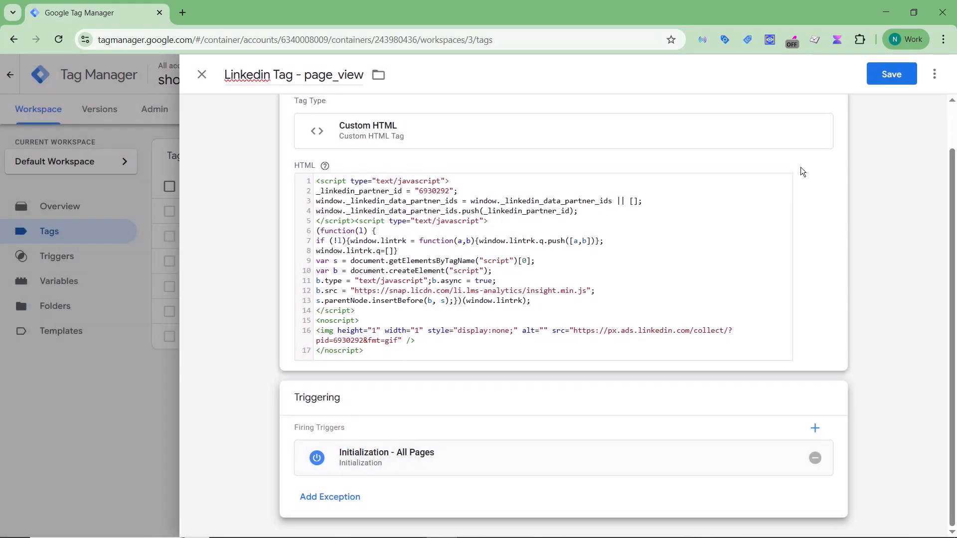
pyautogui.click(887, 81)
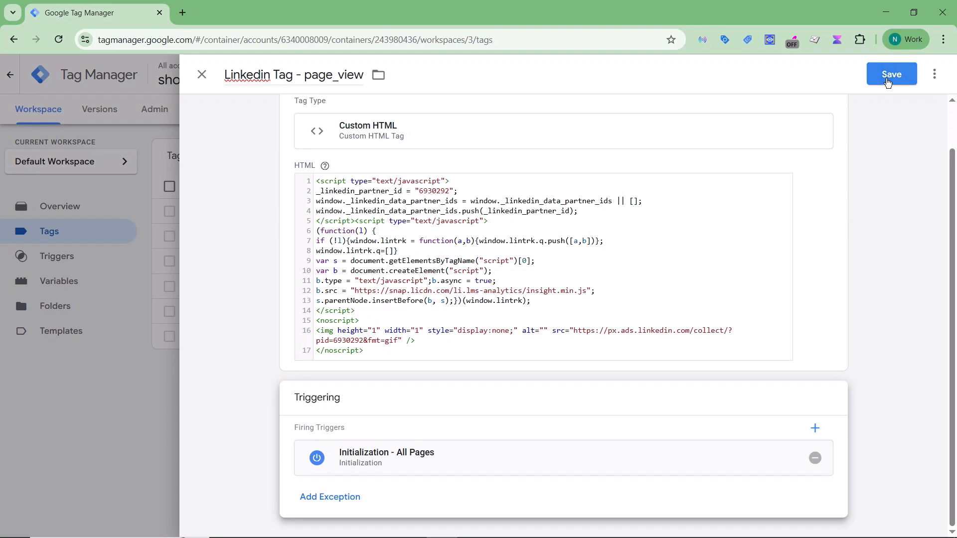
pyautogui.click(888, 81)
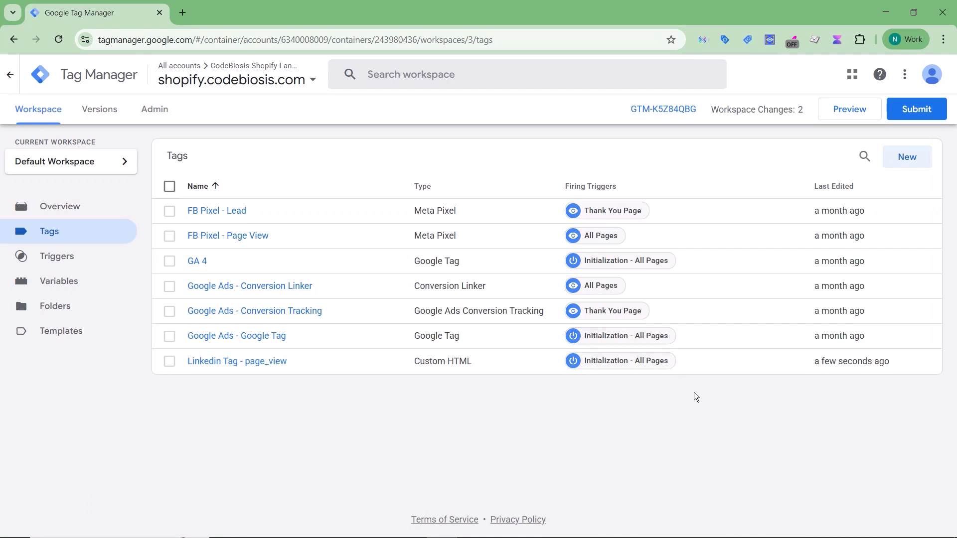
# Switch to LinkedIn Campaign Manager, look over the rest of the Insight Tag page and return to the Signals manager sources.
pyautogui.hotkey('alt', 'Tab')
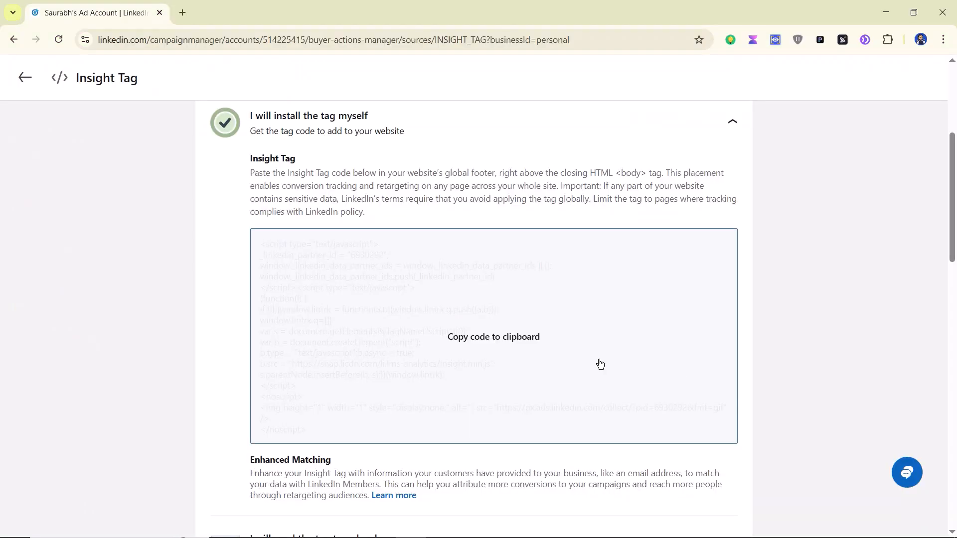
pyautogui.click(730, 124)
pyautogui.scroll(-5, 427, 320)
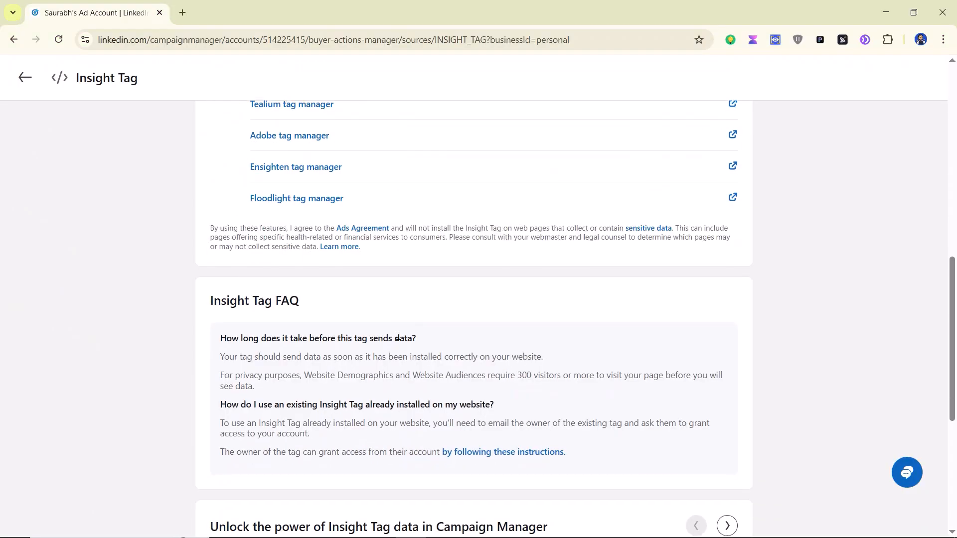
pyautogui.scroll(-5, 397, 336)
pyautogui.scroll(5, 396, 336)
pyautogui.click(24, 78)
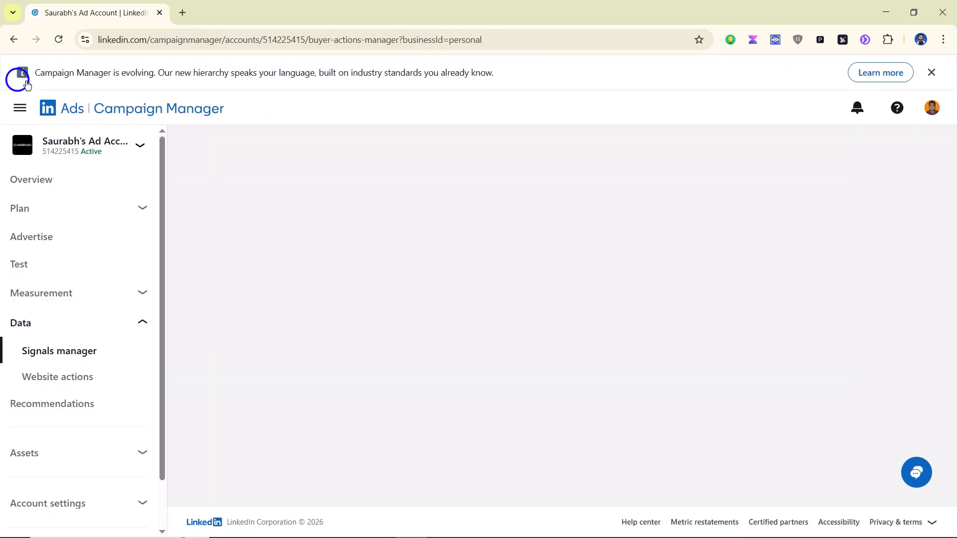
pyautogui.scroll(-2, 519, 284)
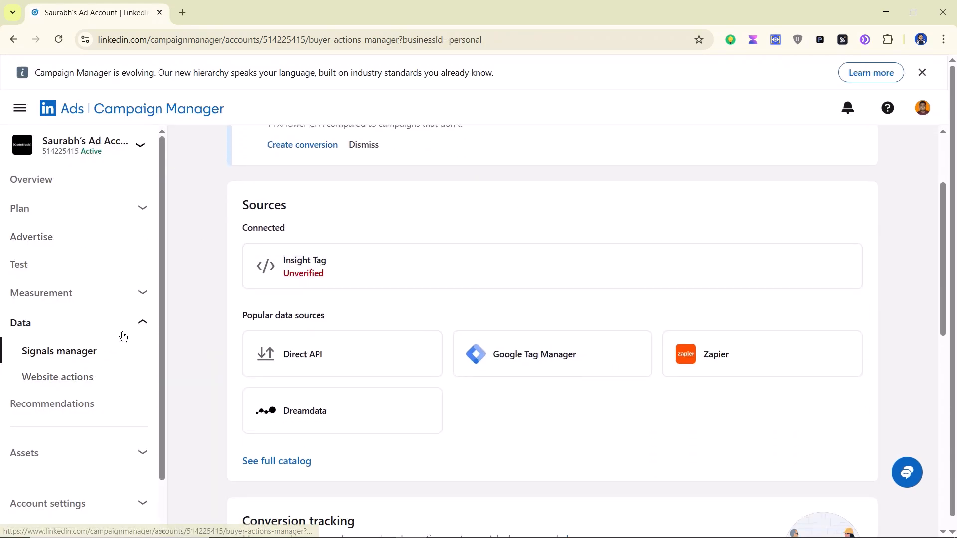
# Open the Conversion tracking page under Measurement, and switch back to the tag list in Google Tag Manager.
pyautogui.click(142, 300)
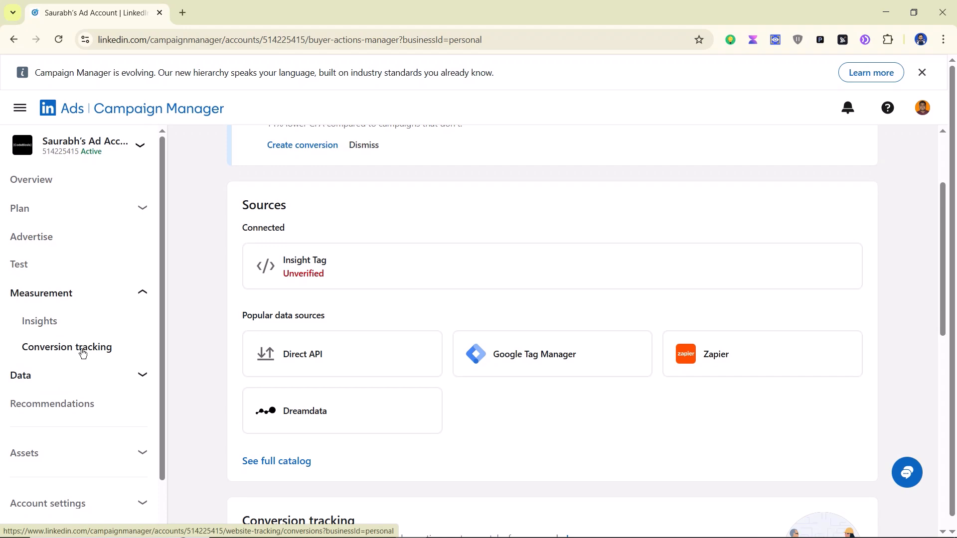
pyautogui.click(83, 354)
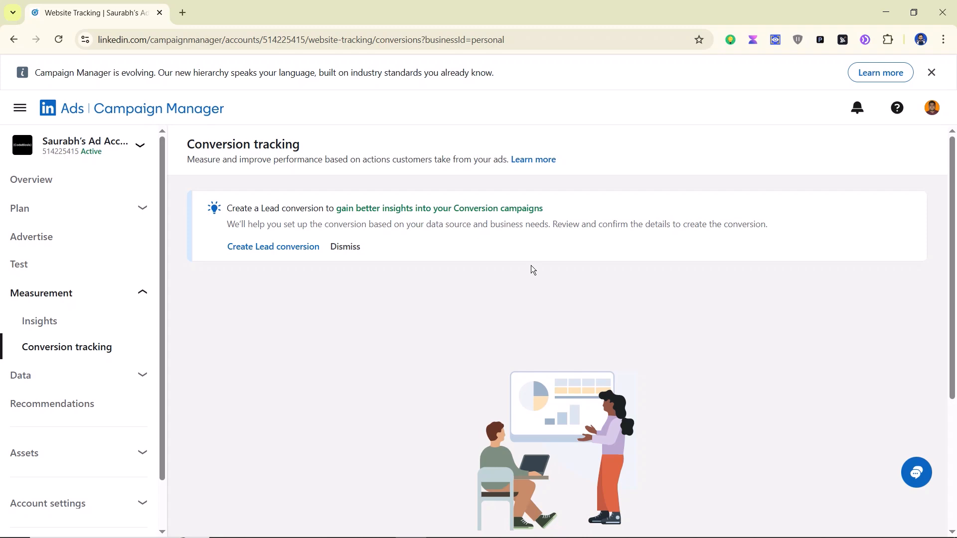
pyautogui.hotkey('alt', 'Tab')
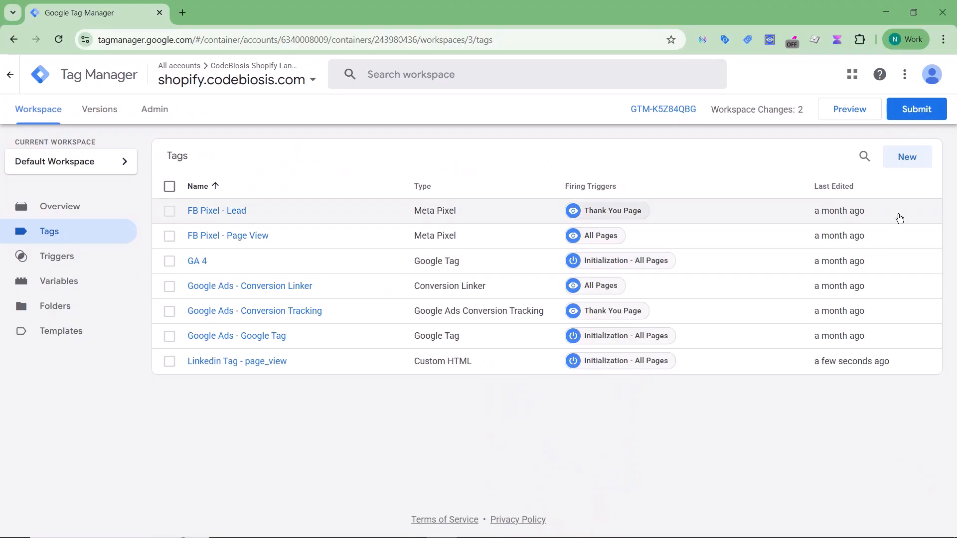
# Start a new tag and look through the available tag types for LinkedIn options.
pyautogui.click(903, 158)
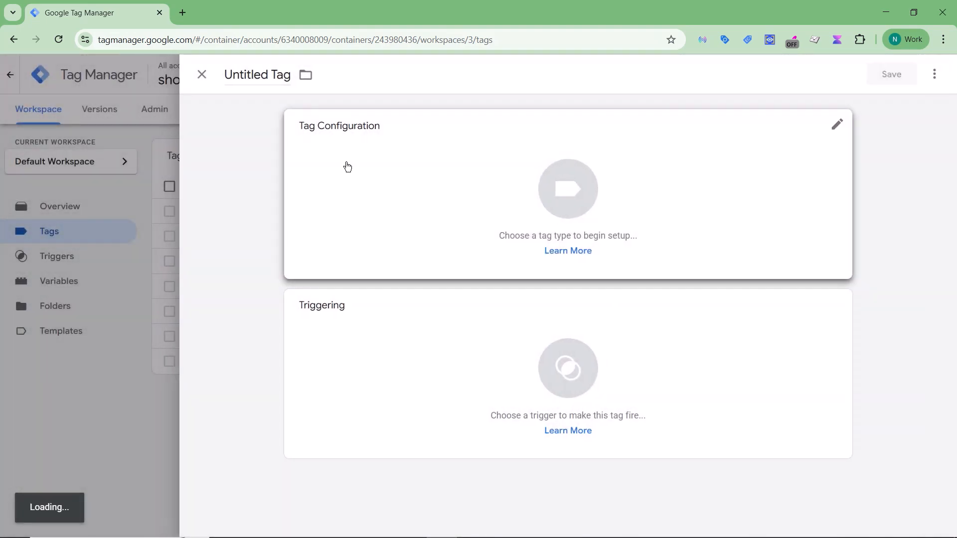
pyautogui.click(346, 164)
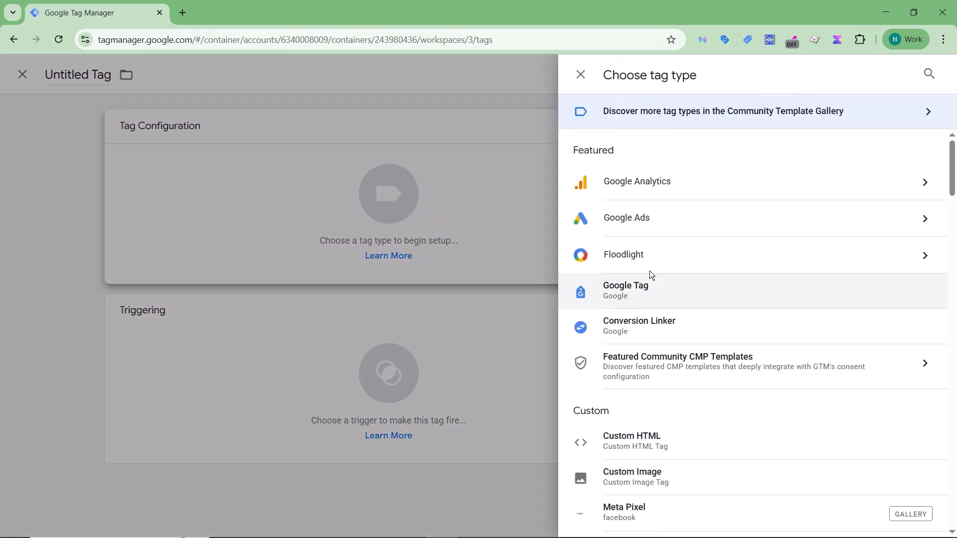
pyautogui.scroll(-4, 858, 327)
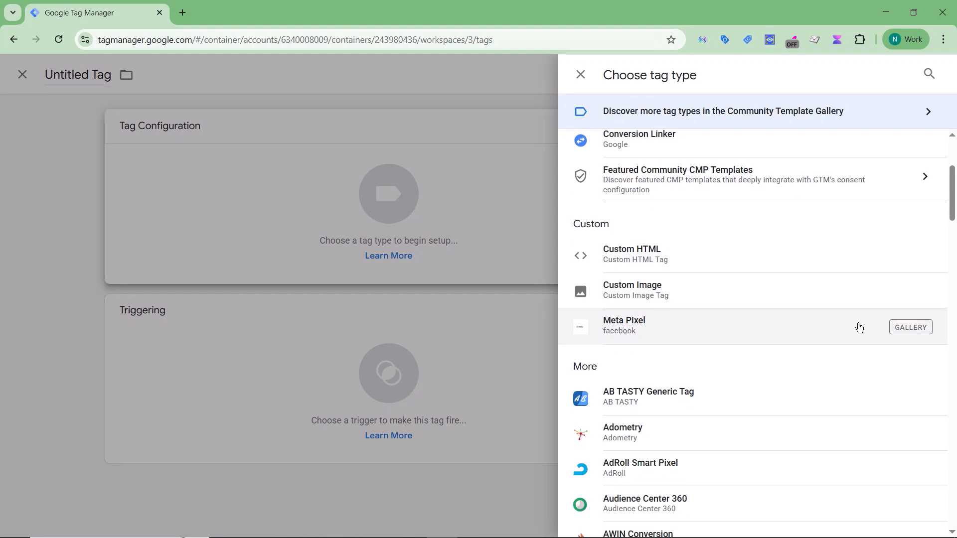
pyautogui.scroll(-13, 859, 327)
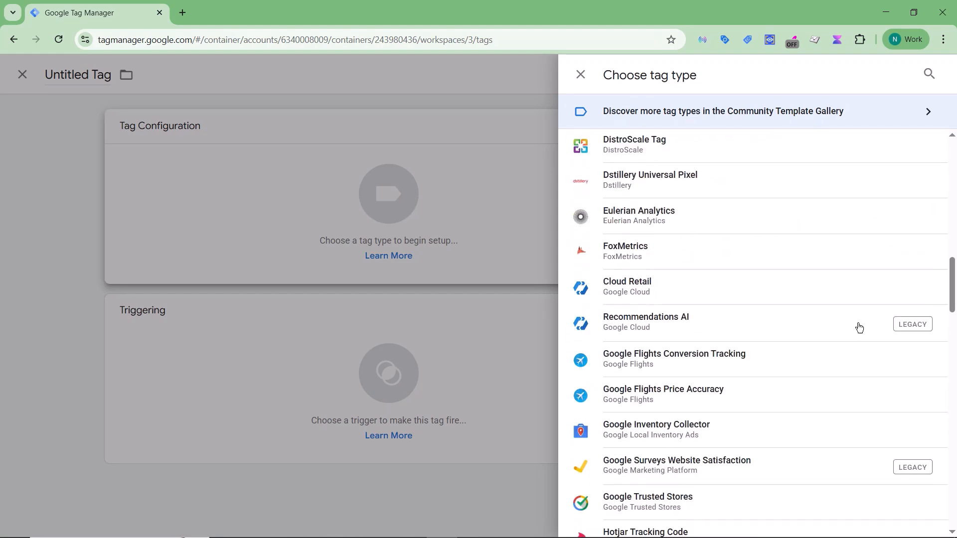
pyautogui.scroll(-8, 859, 327)
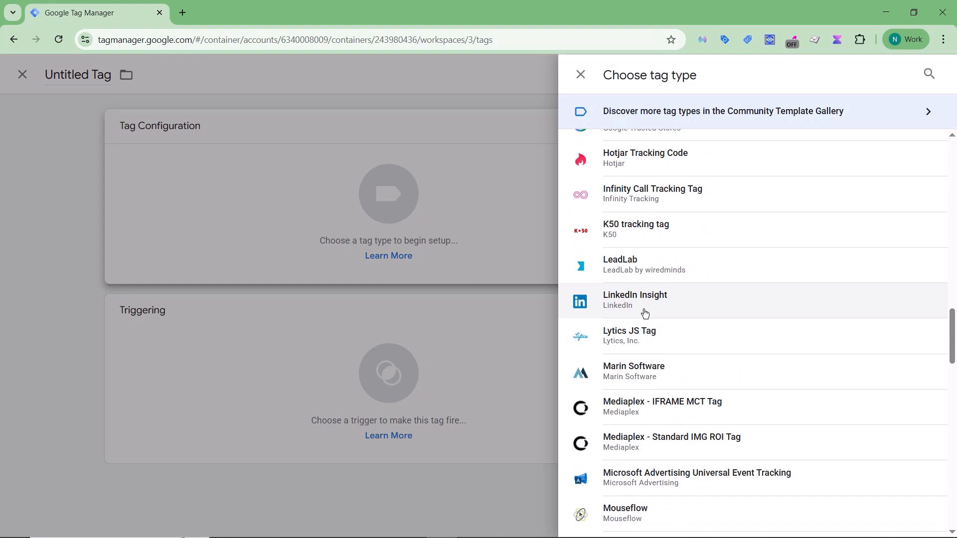
pyautogui.scroll(-4, 644, 312)
pyautogui.scroll(8, 645, 313)
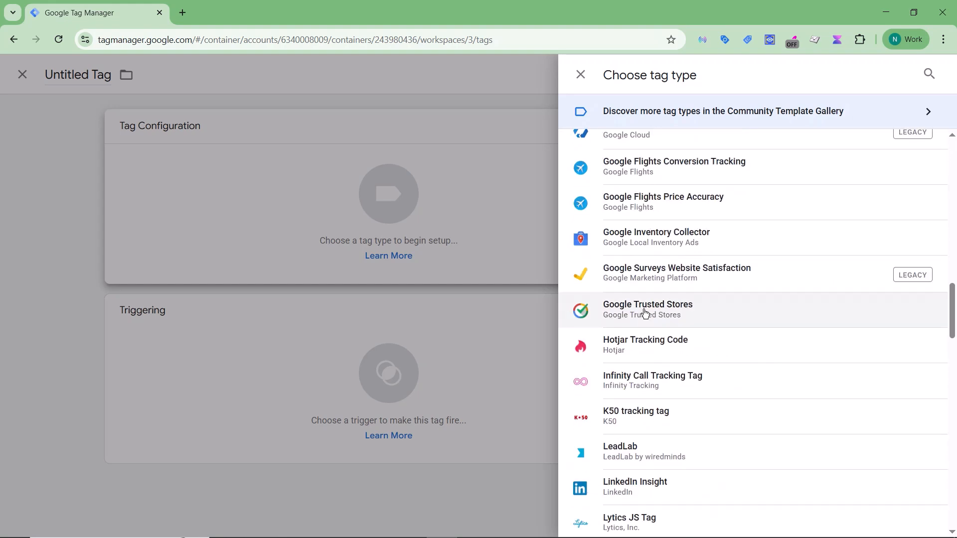
pyautogui.scroll(20, 645, 312)
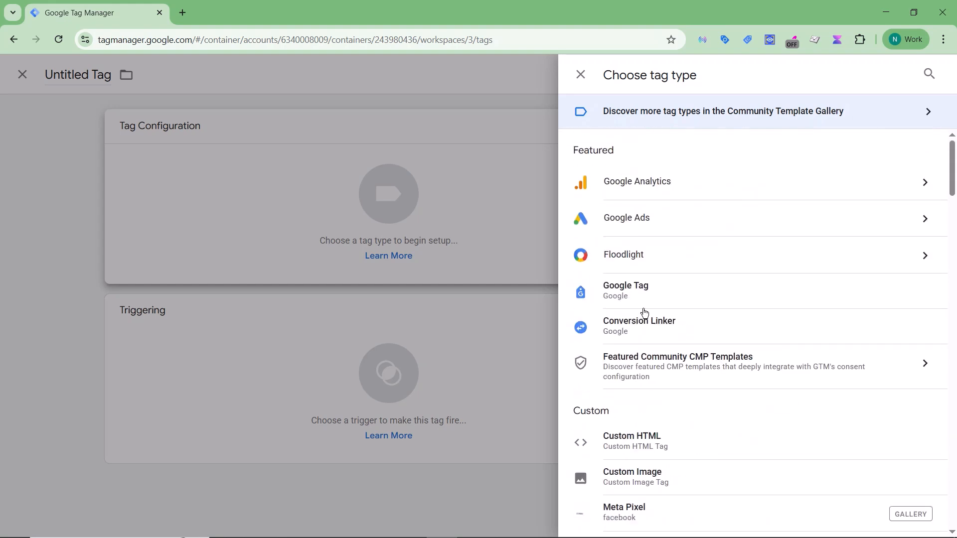
# Find the LinkedIn InsightTag 2.0 template in the Community Template Gallery with the search "linked" and add it to the workspace.
pyautogui.click(645, 118)
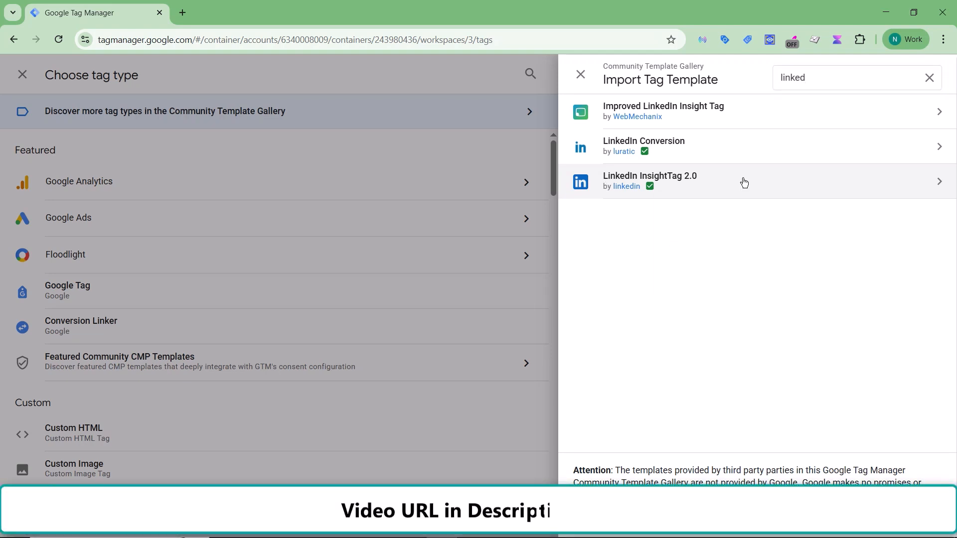
pyautogui.click(741, 181)
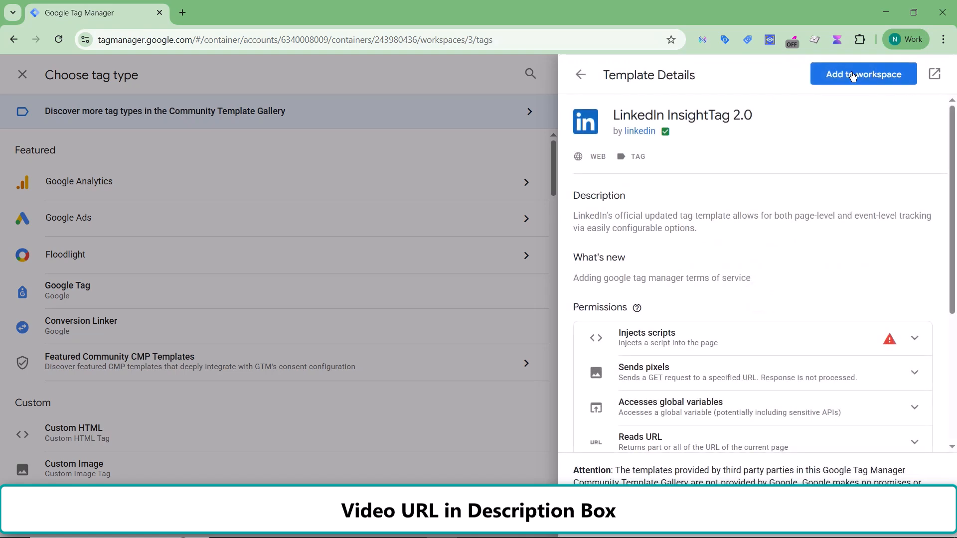
pyautogui.click(853, 76)
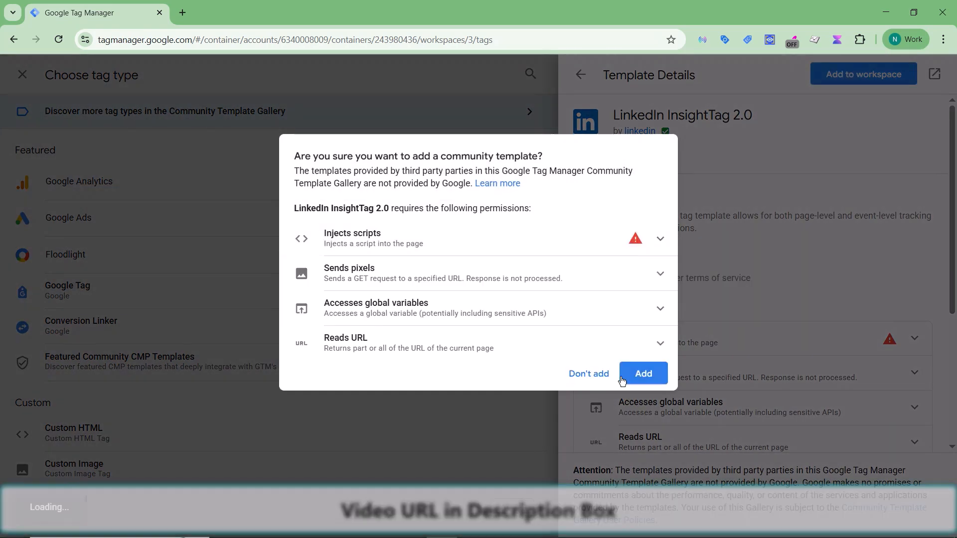
pyautogui.click(642, 374)
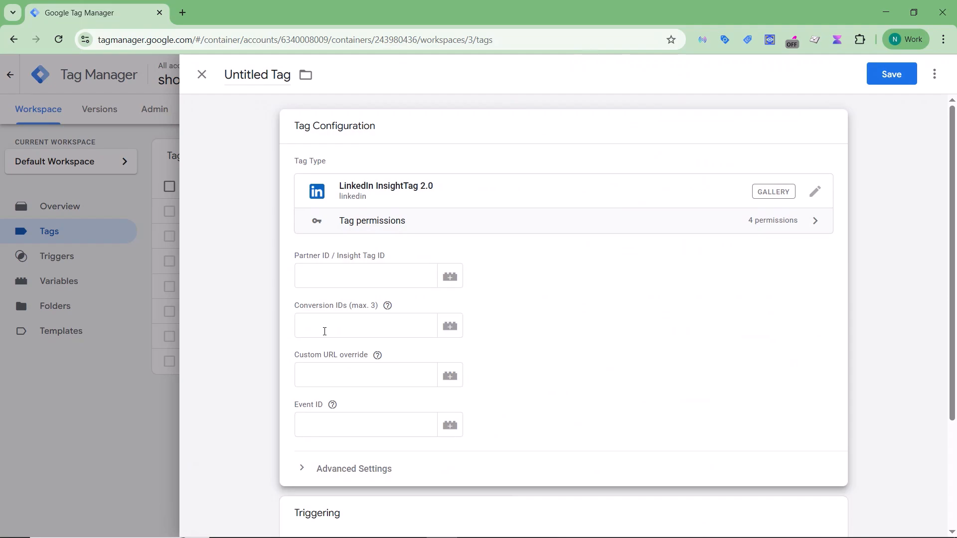
# Switch to LinkedIn Campaign Manager and start creating the suggested Lead conversion.
pyautogui.hotkey('alt', 'Tab')
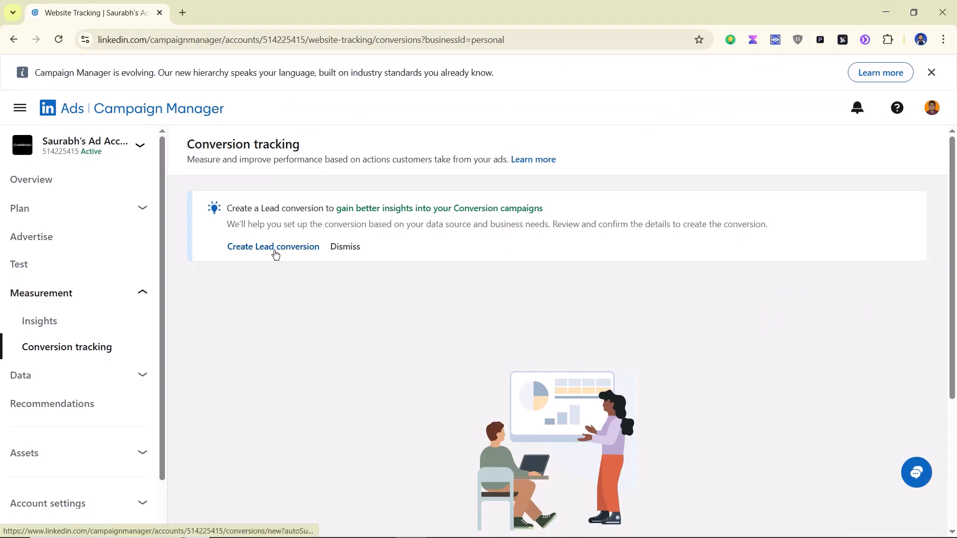
pyautogui.click(275, 254)
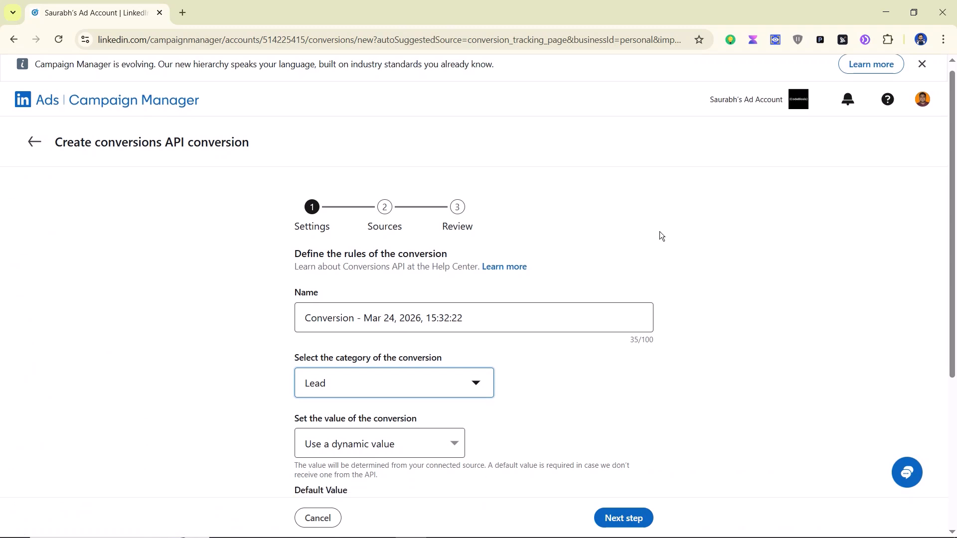
# Name the conversion "Code Biosis - Lead Form".
pyautogui.scroll(-2, 628, 234)
pyautogui.tripleClick(472, 206)
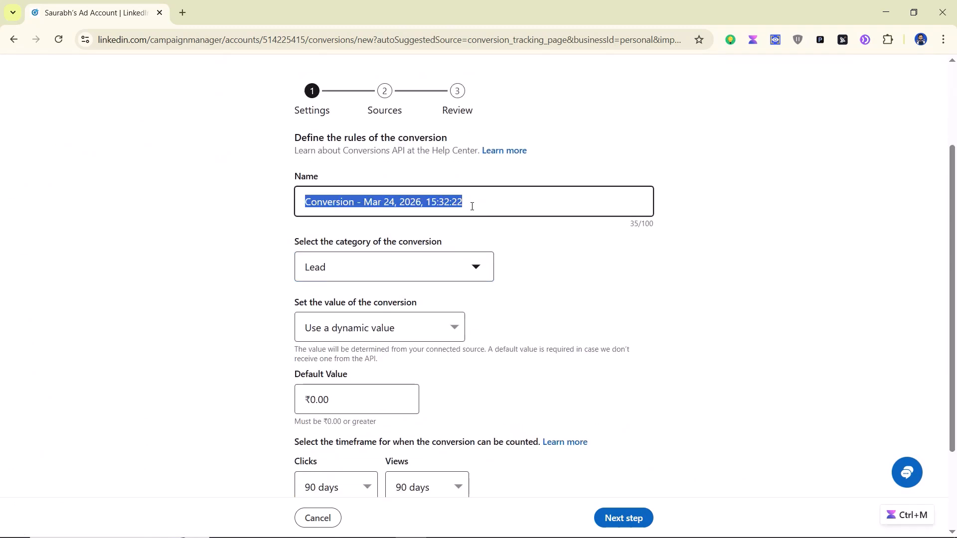
pyautogui.write('Code')
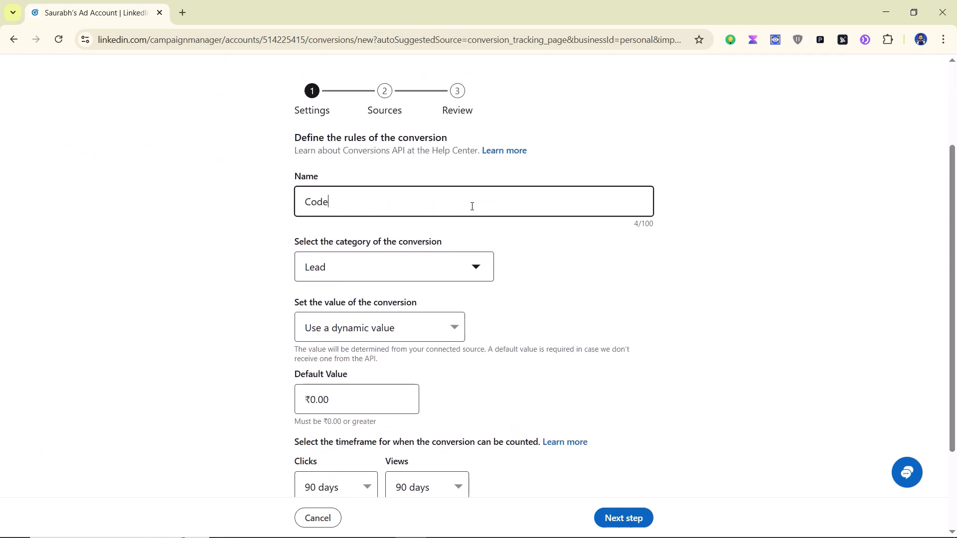
pyautogui.write(' Biosis - Lead Fro')
pyautogui.write('m')
pyautogui.press('BackSpace')
pyautogui.press('BackSpace')
pyautogui.press('BackSpace')
pyautogui.write('orm')
# Review the conversion categories from upper funnel to closed deal, and choose Lead.
pyautogui.click(418, 277)
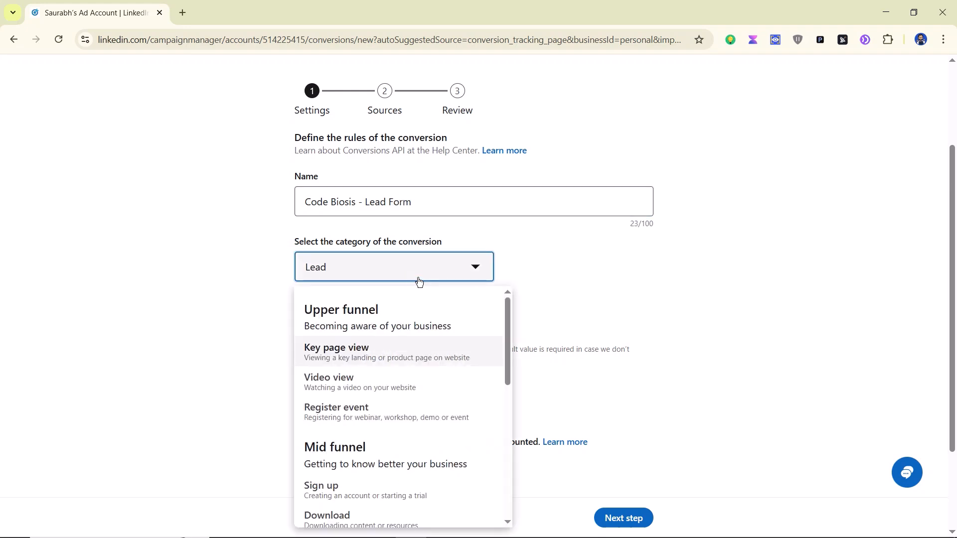
pyautogui.scroll(-1, 918, 259)
pyautogui.click(433, 205)
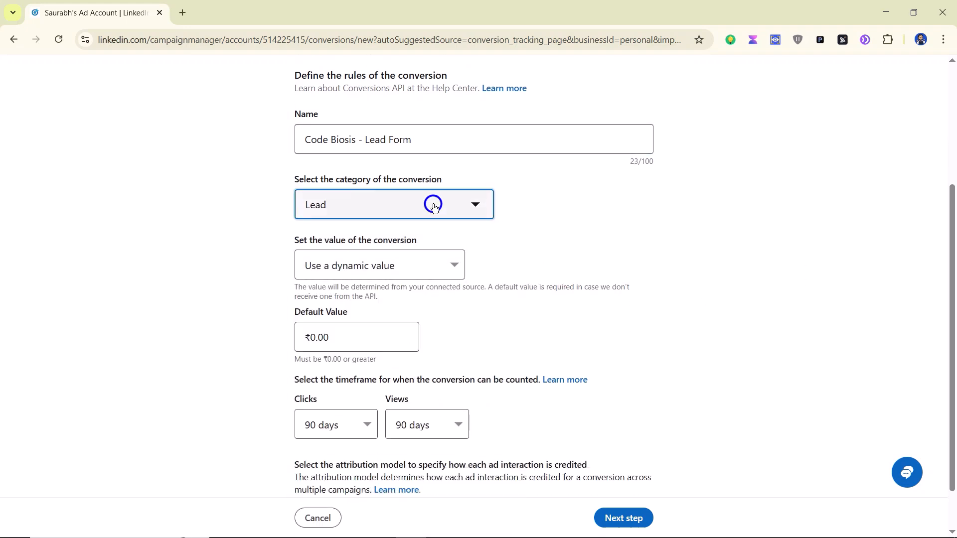
pyautogui.click(428, 207)
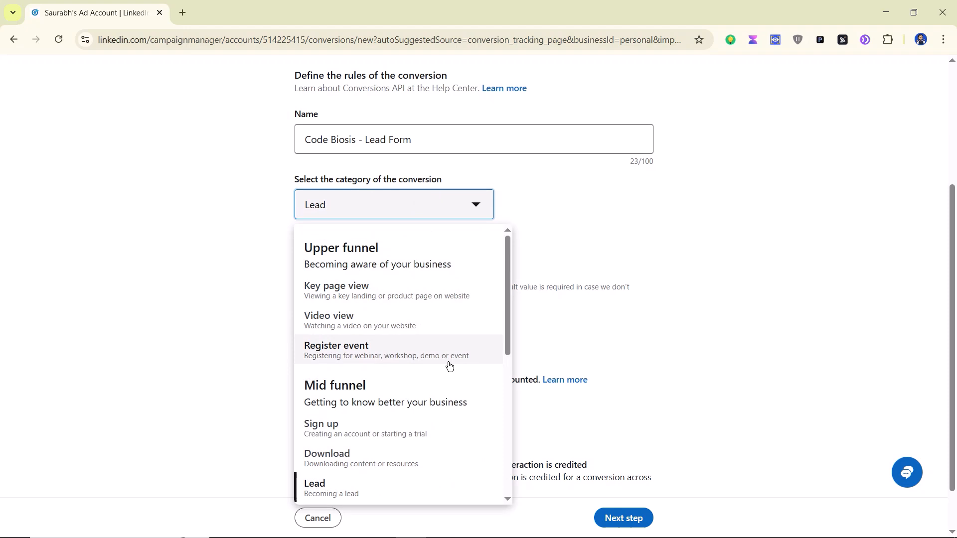
pyautogui.click(542, 465)
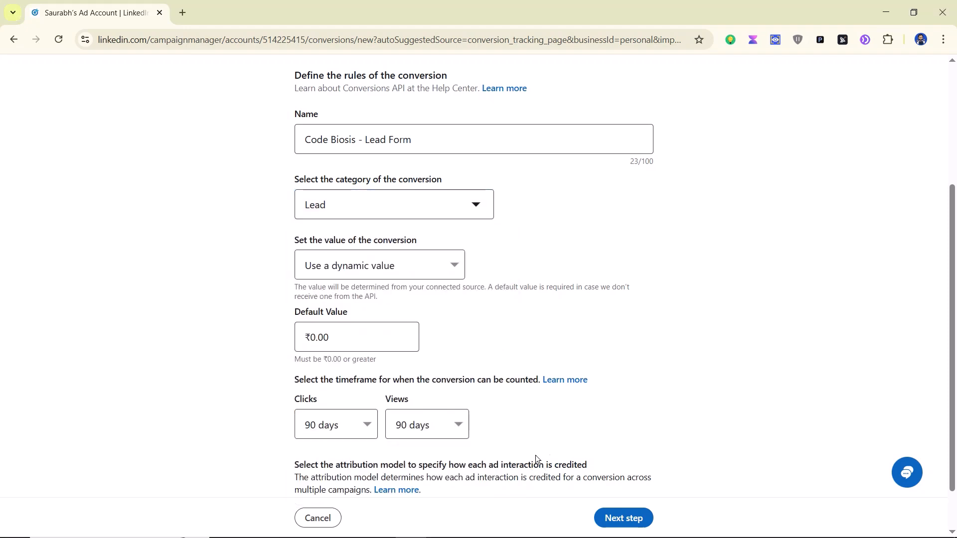
pyautogui.click(417, 212)
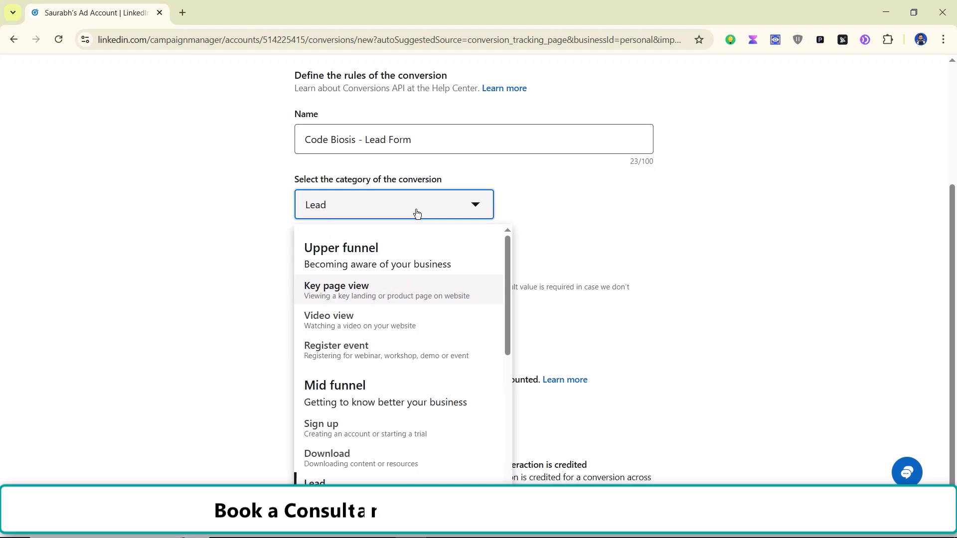
pyautogui.scroll(-1, 367, 274)
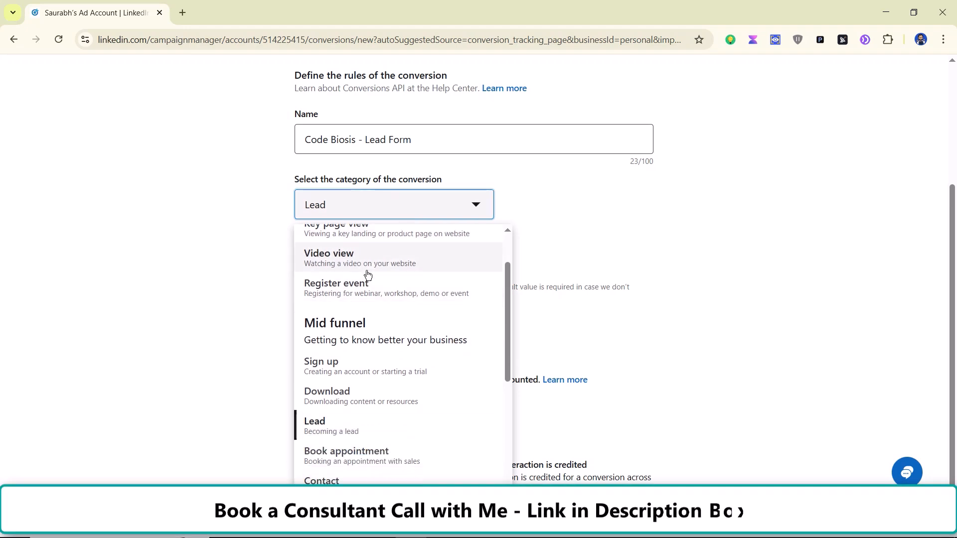
pyautogui.scroll(-1, 399, 304)
pyautogui.scroll(-3, 410, 308)
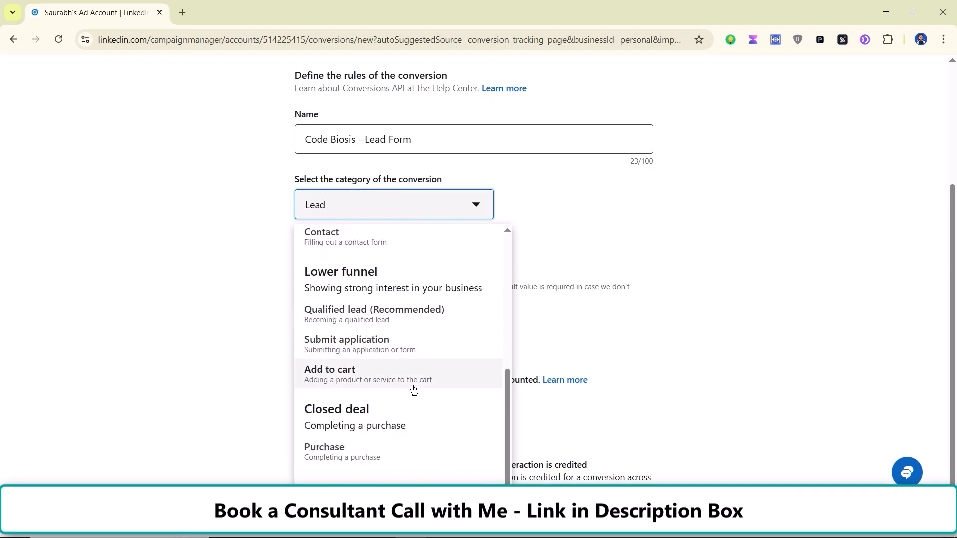
pyautogui.scroll(-1, 402, 387)
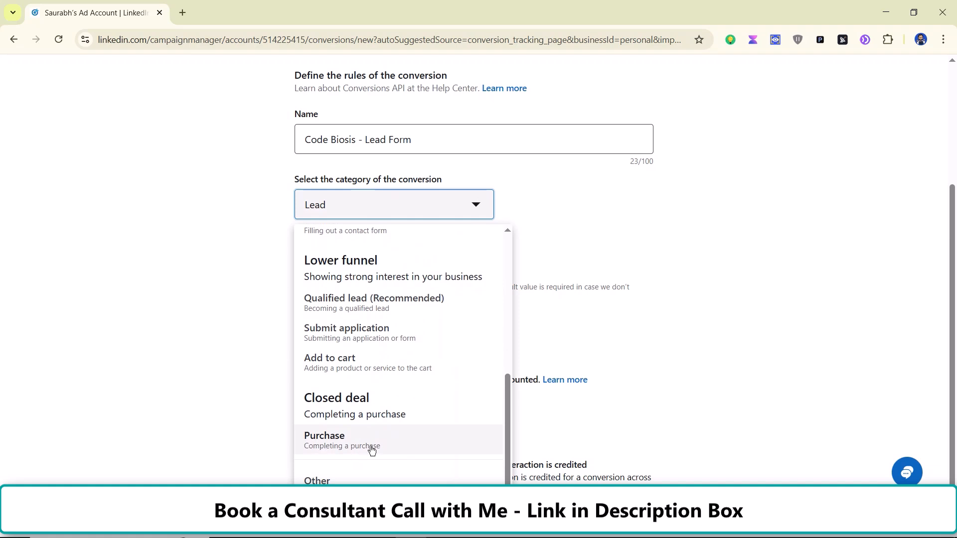
pyautogui.scroll(1, 363, 447)
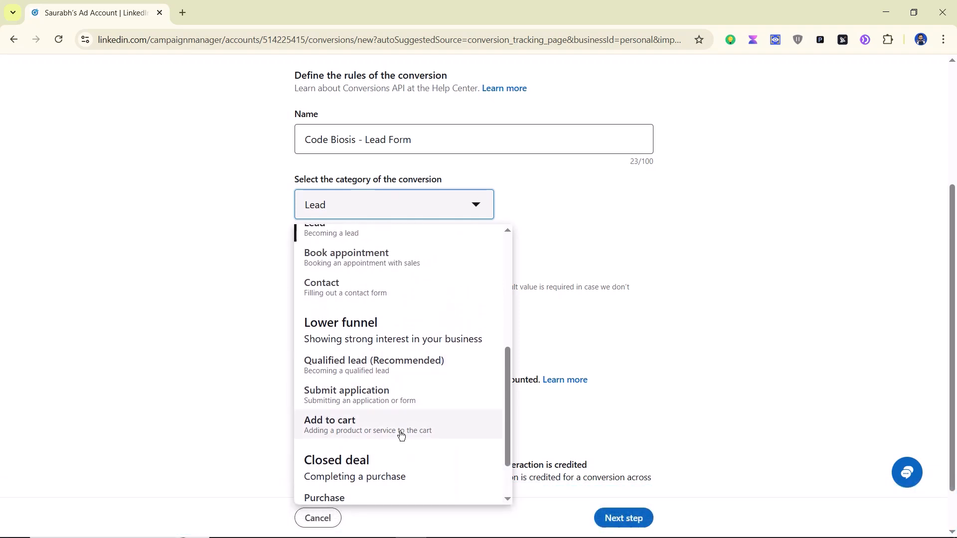
pyautogui.scroll(1, 388, 450)
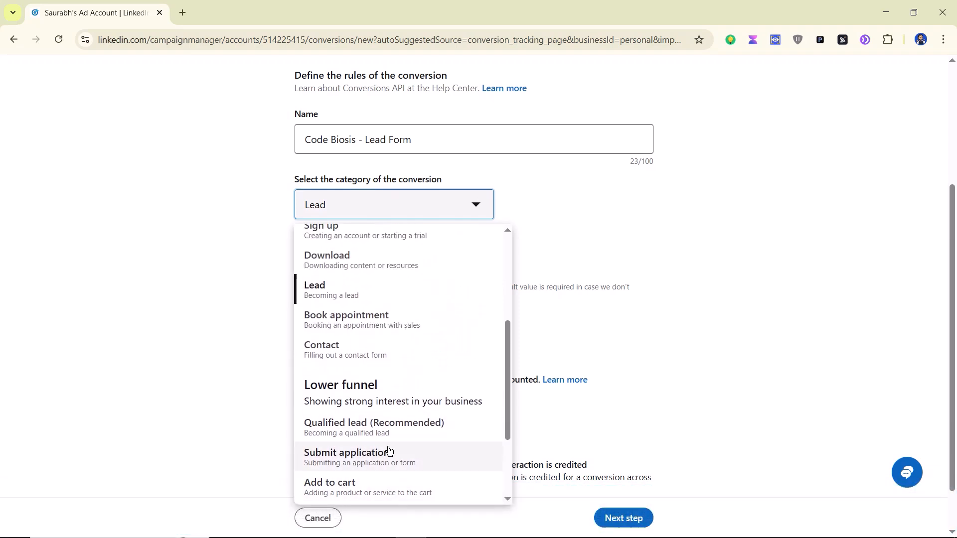
pyautogui.doubleClick(342, 295)
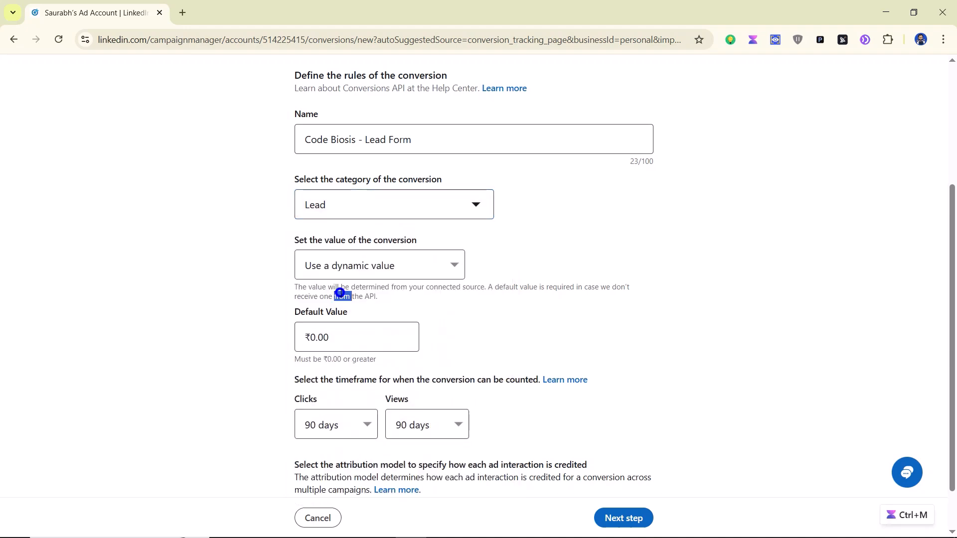
# Keep the dynamic conversion value, review the timeframe and attribution settings, and continue to the data source selection.
pyautogui.click(406, 265)
pyautogui.click(405, 265)
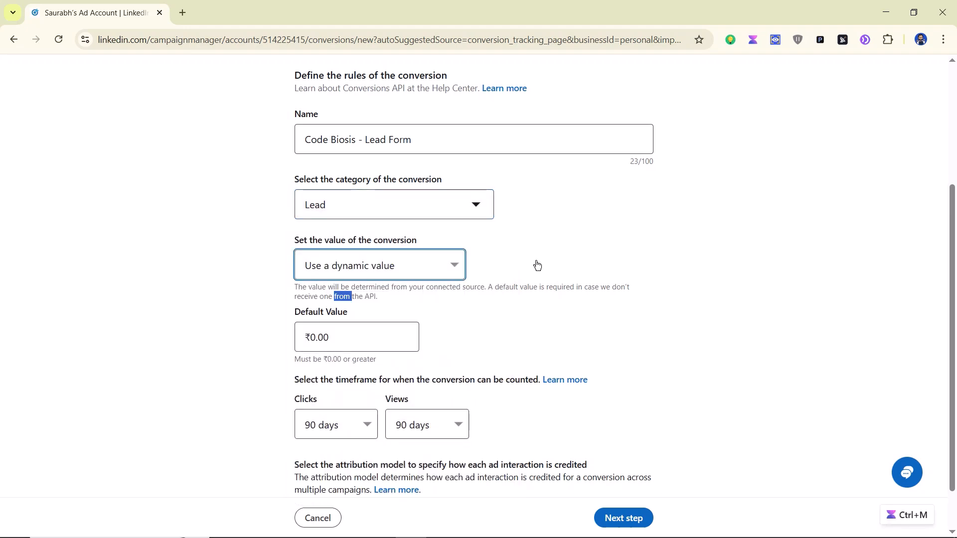
pyautogui.scroll(-1, 657, 263)
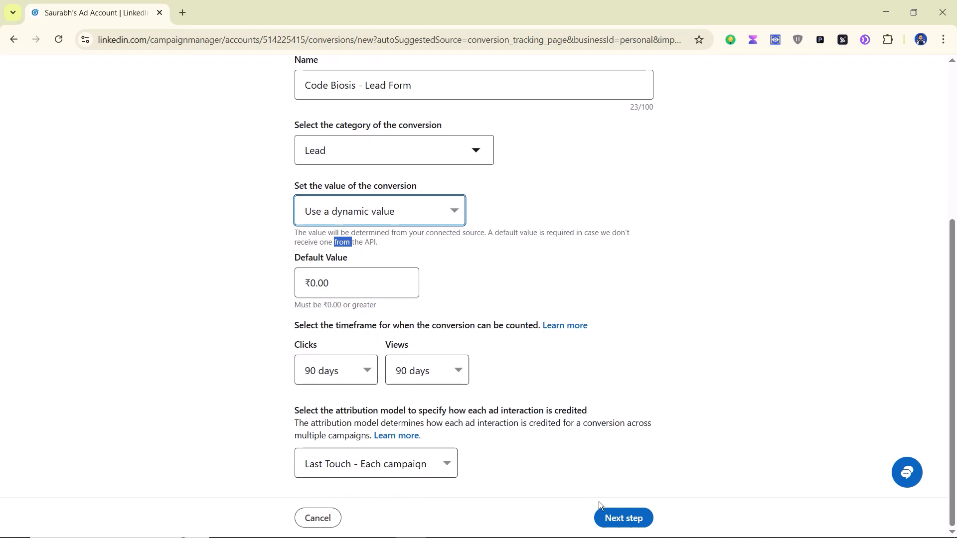
pyautogui.click(624, 516)
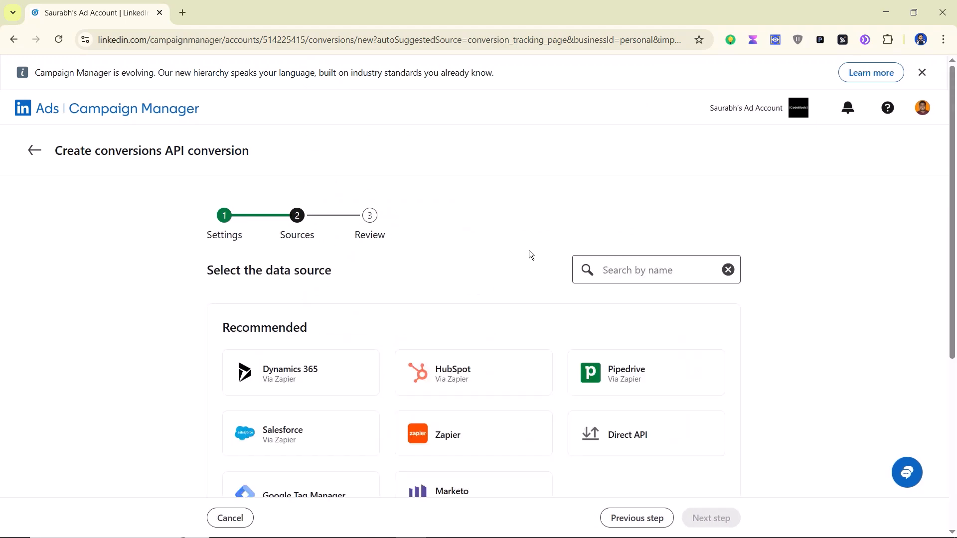
# Look through the data sources, choose Google Tag Manager and dismiss the third-party app connection request.
pyautogui.scroll(-3, 528, 252)
pyautogui.scroll(-1, 530, 255)
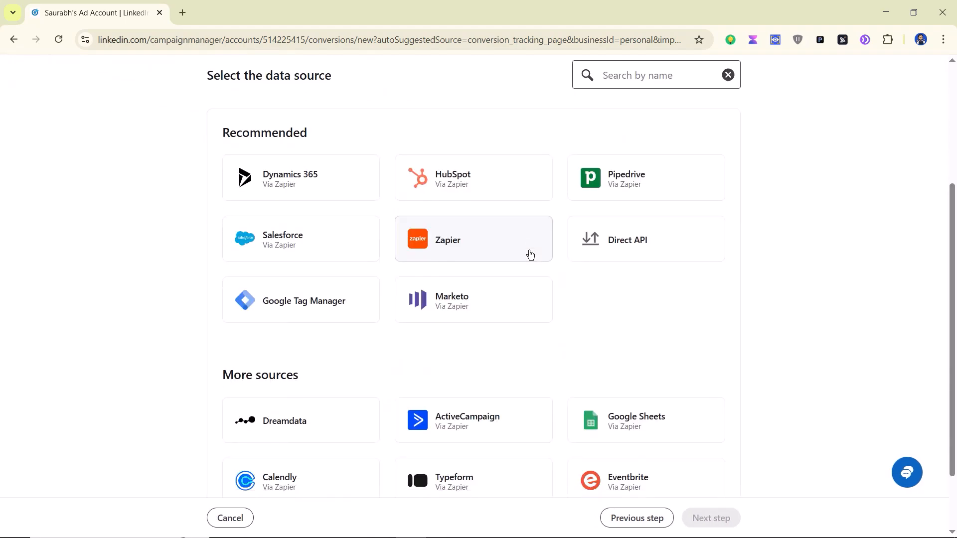
pyautogui.scroll(-2, 528, 253)
pyautogui.scroll(6, 582, 347)
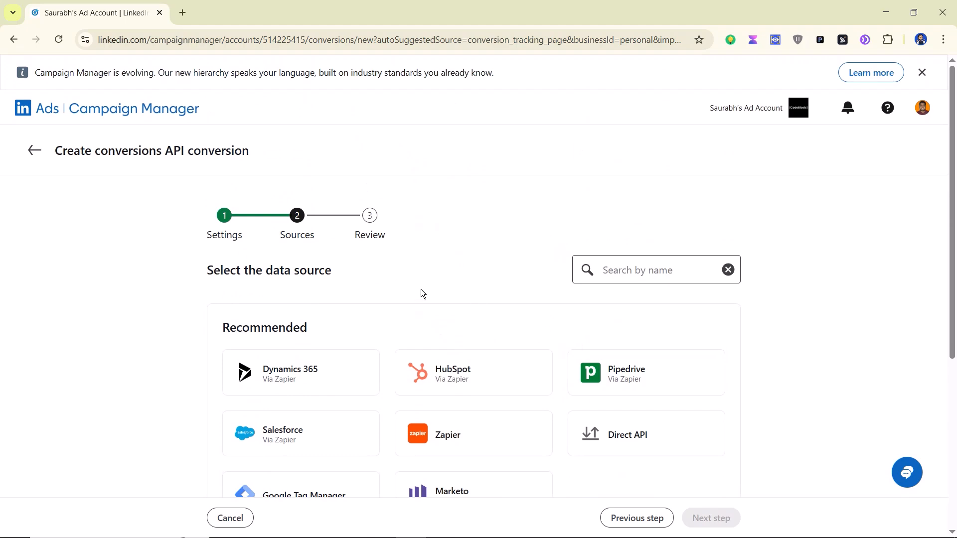
pyautogui.scroll(-4, 602, 289)
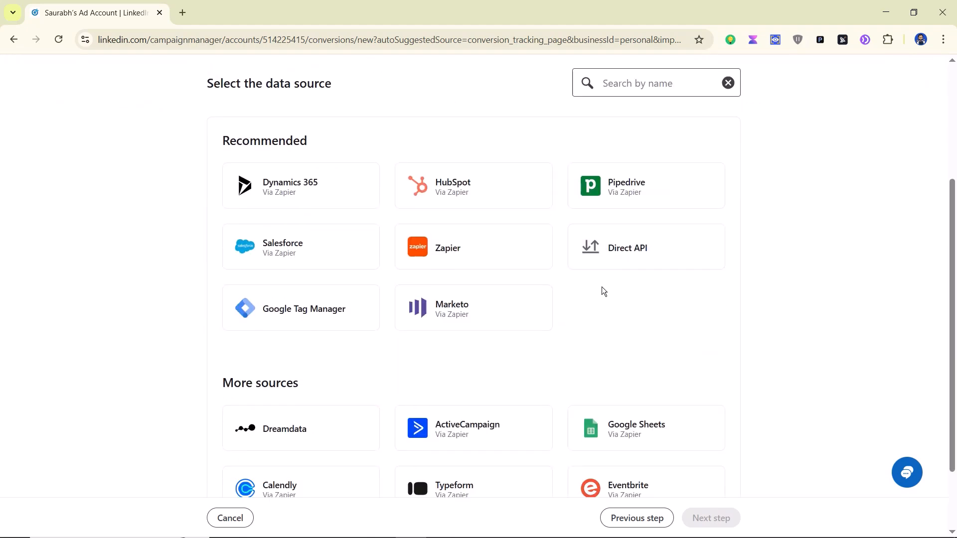
pyautogui.click(301, 297)
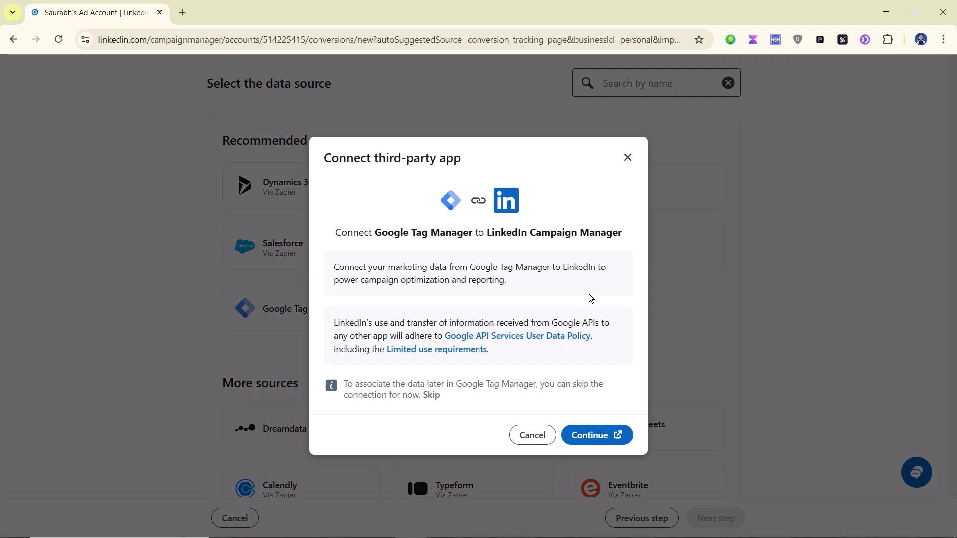
pyautogui.click(627, 157)
# Return to the Conversion tracking page under Measurement and view the option for creating a conversion.
pyautogui.scroll(-2, 693, 302)
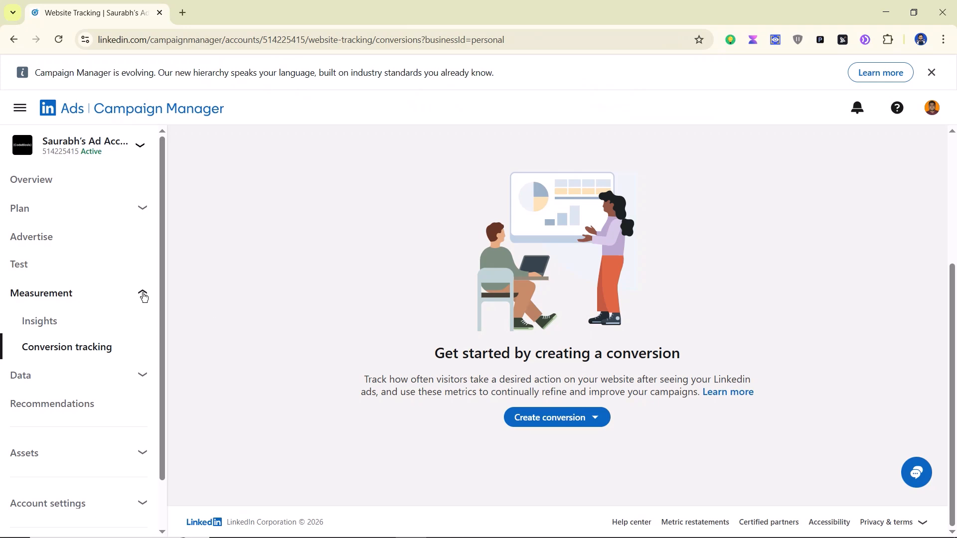
pyautogui.click(140, 298)
pyautogui.click(141, 294)
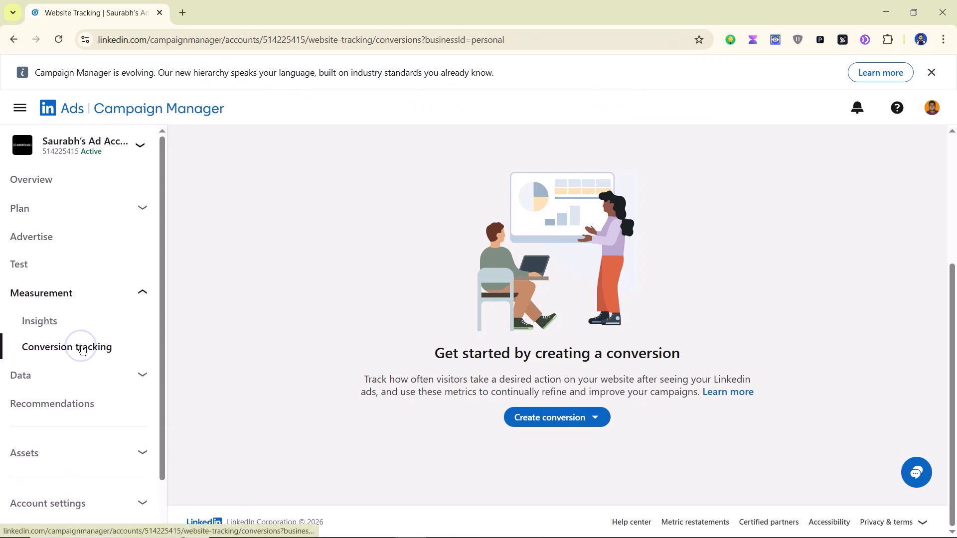
# Start creating an Insight Tag conversion and name it "Code Biosis - Lead".
pyautogui.click(597, 413)
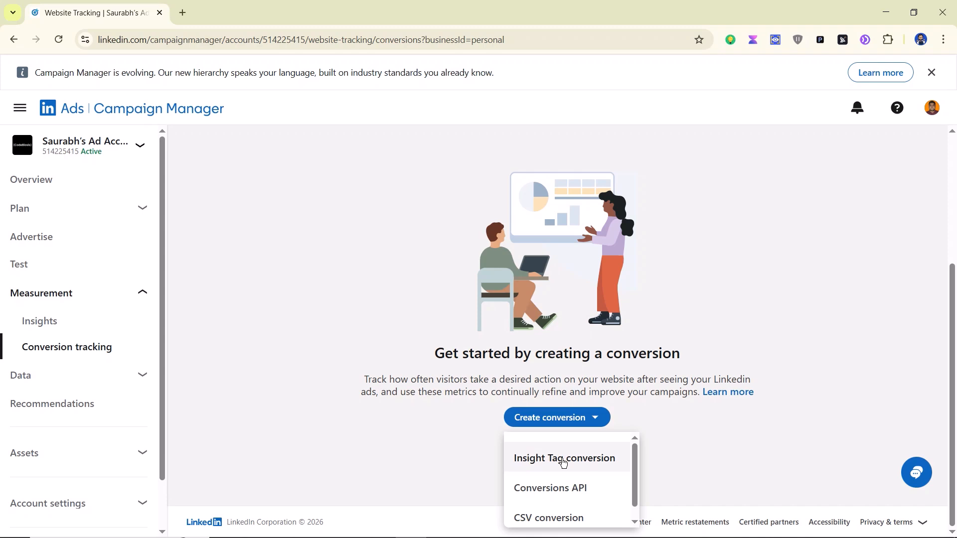
pyautogui.click(564, 462)
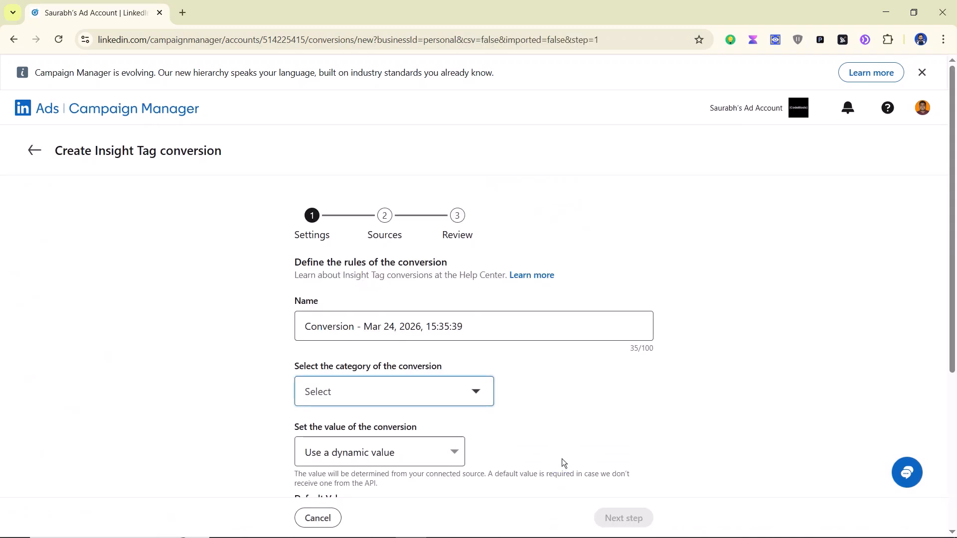
pyautogui.click(551, 326)
pyautogui.hotkey('ctrl', 'a')
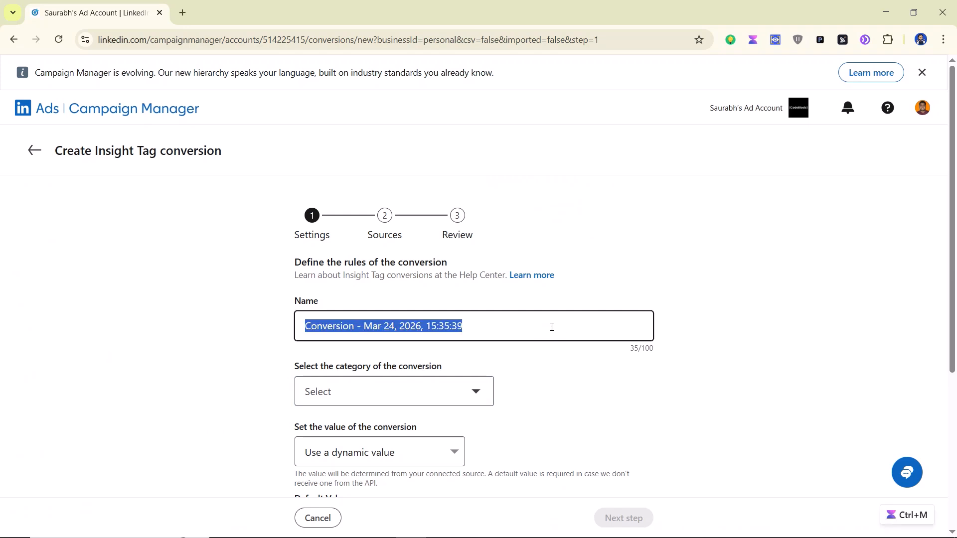
pyautogui.write('Code')
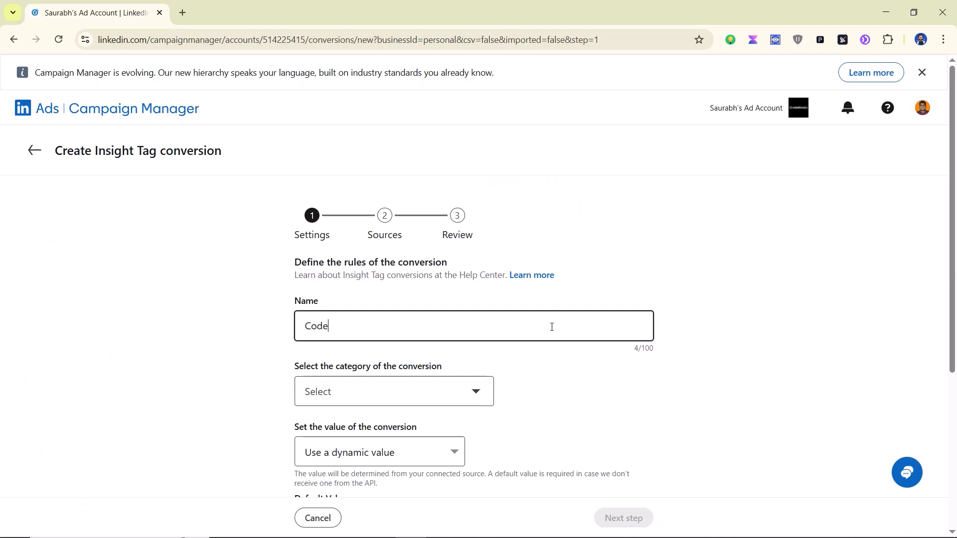
pyautogui.write(' Biosis - Lead')
# Set the conversion category to Lead, keep the default value, timeframe and attribution settings, and continue to the sources.
pyautogui.scroll(-3, 568, 329)
pyautogui.click(397, 208)
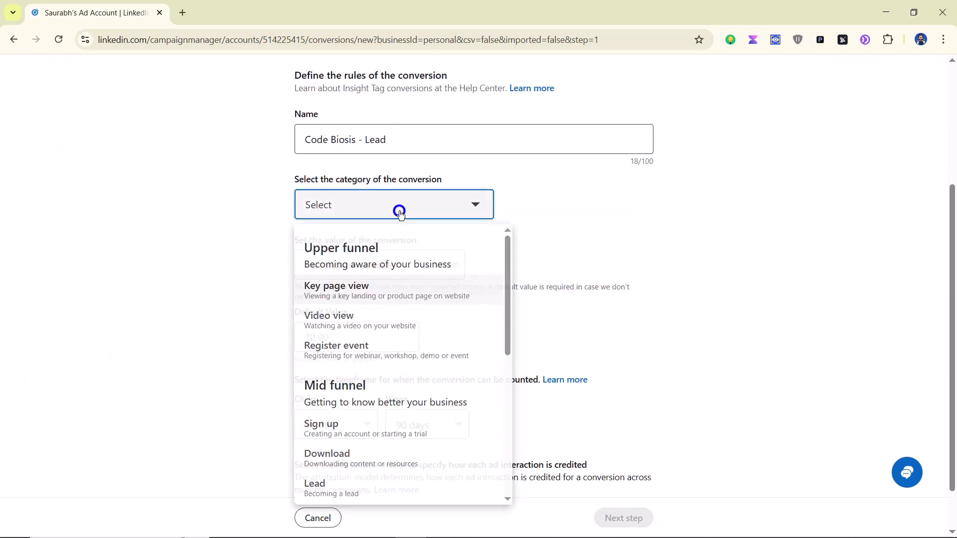
pyautogui.scroll(-1, 429, 349)
pyautogui.click(312, 428)
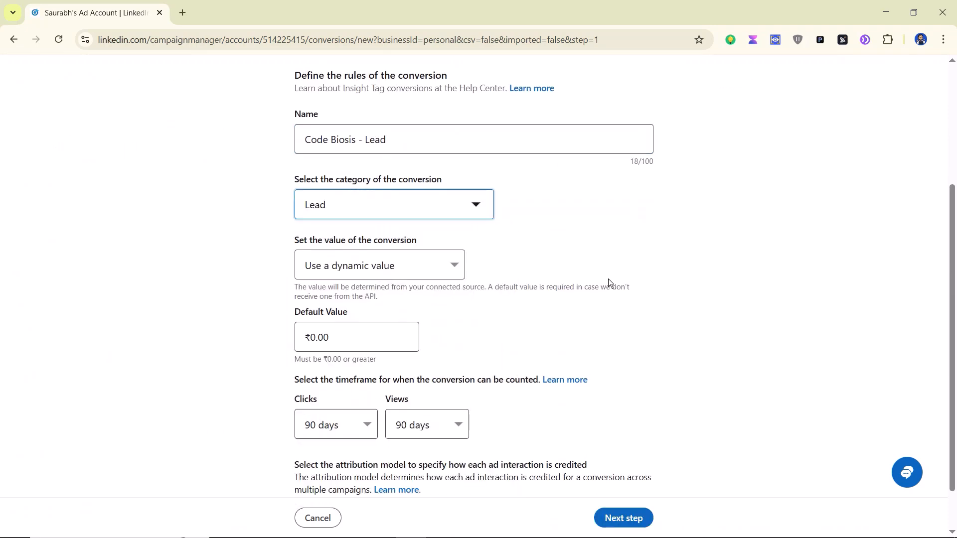
pyautogui.scroll(-1, 613, 274)
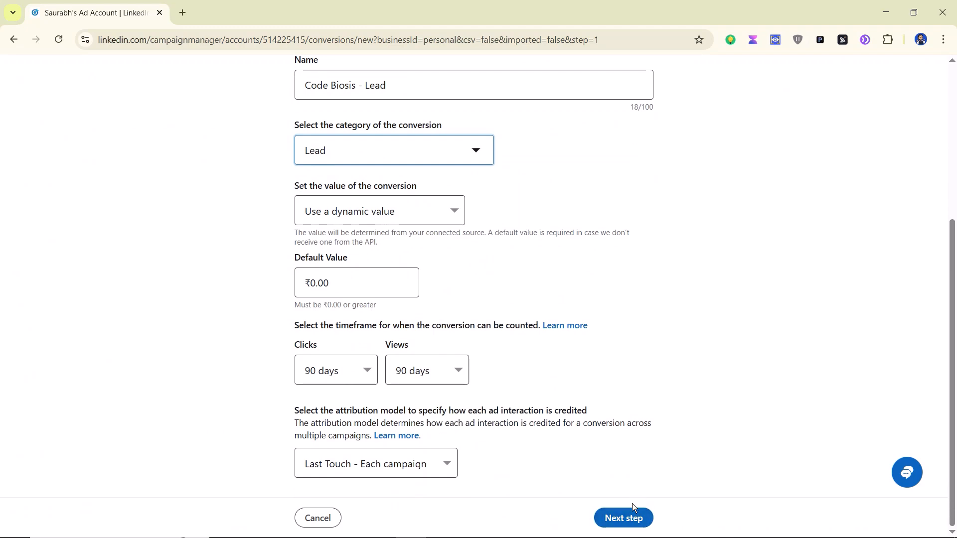
pyautogui.click(620, 516)
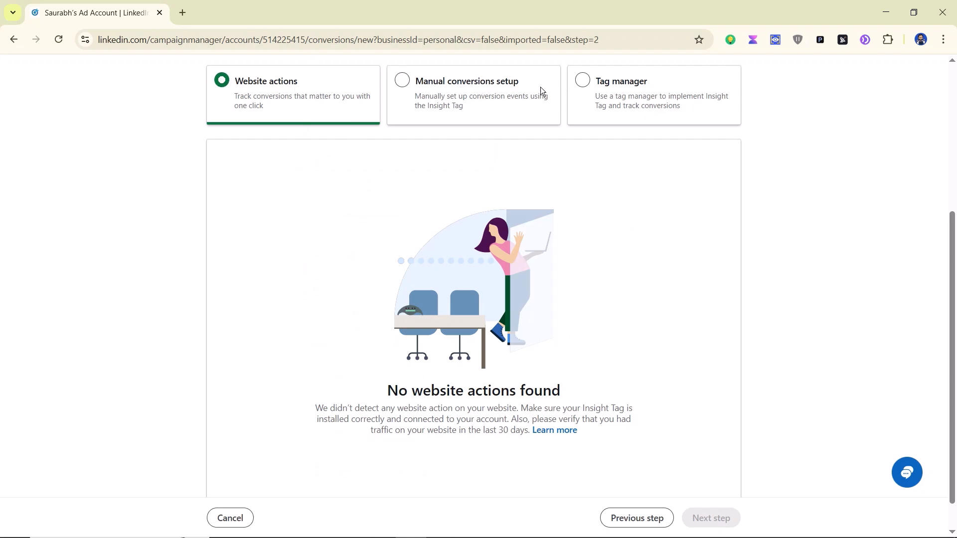
# Select Tag manager as the conversion tracking method and Event-specific as the preferred Insight Tag method.
pyautogui.scroll(3, 650, 251)
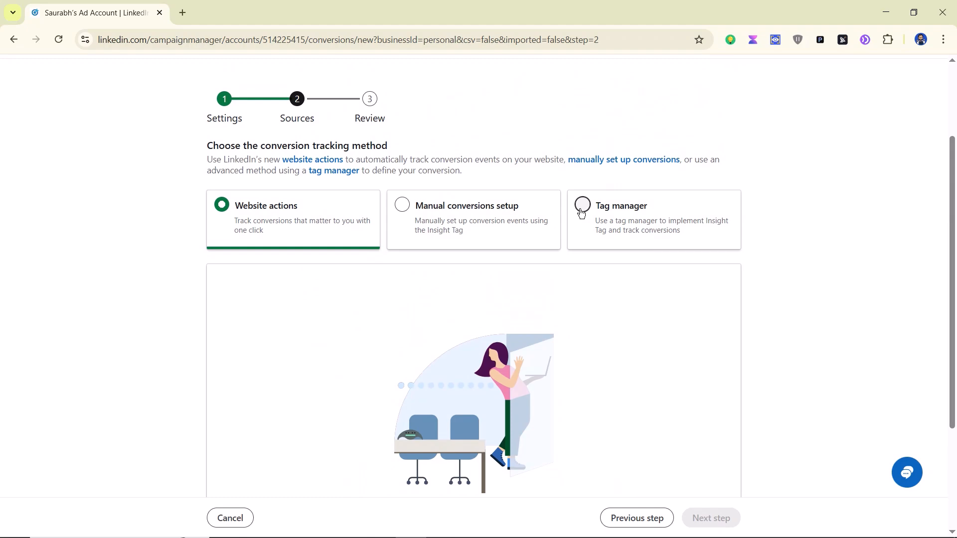
pyautogui.click(581, 209)
pyautogui.scroll(-3, 664, 205)
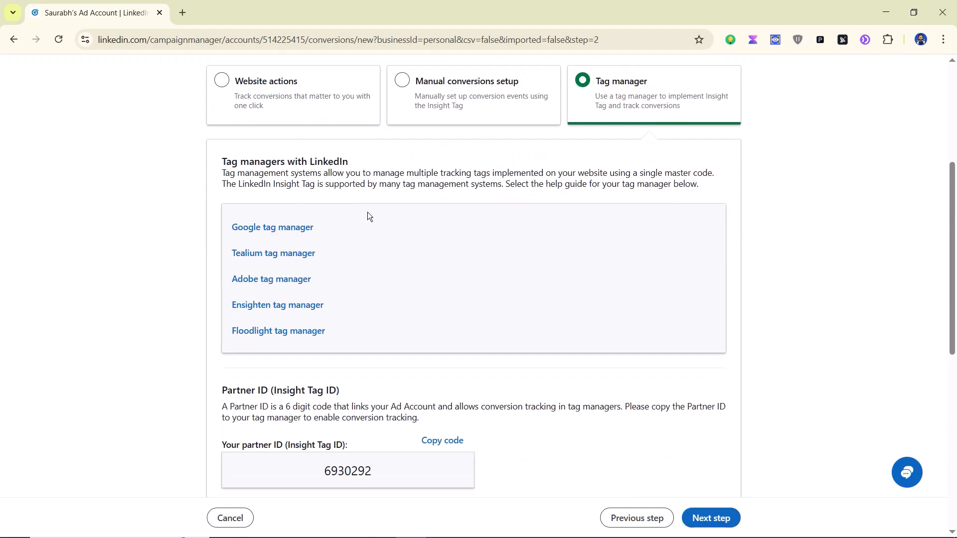
pyautogui.scroll(-2, 368, 215)
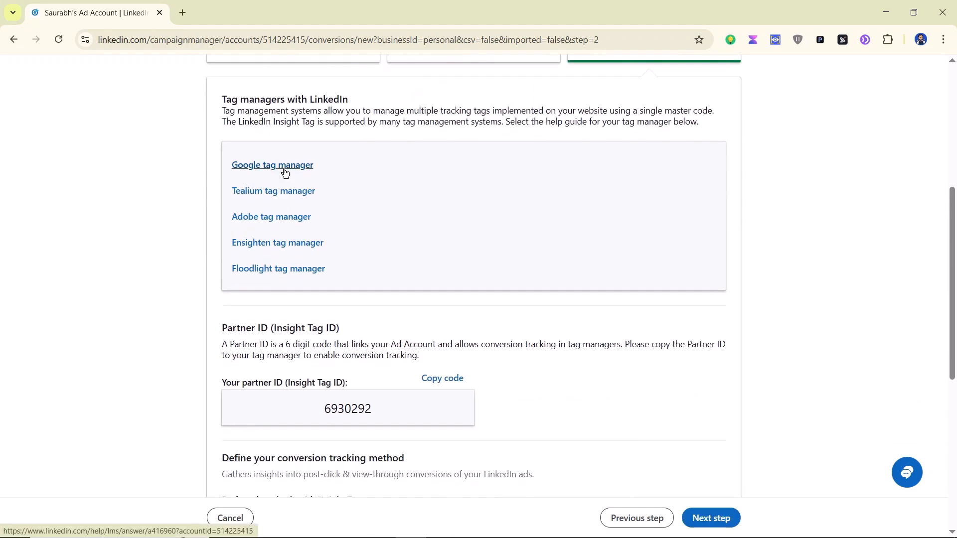
pyautogui.scroll(-3, 733, 290)
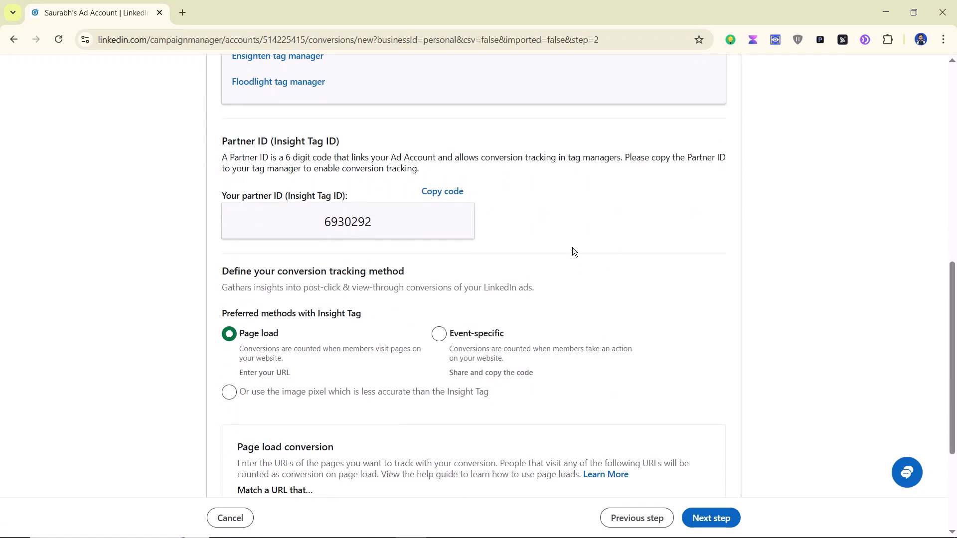
pyautogui.scroll(-1, 572, 250)
pyautogui.scroll(-2, 566, 248)
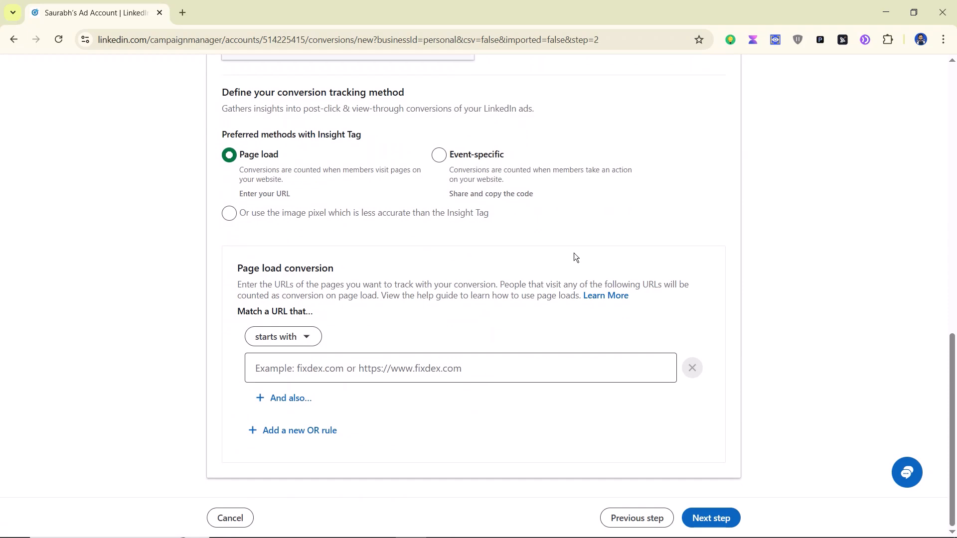
pyautogui.click(439, 156)
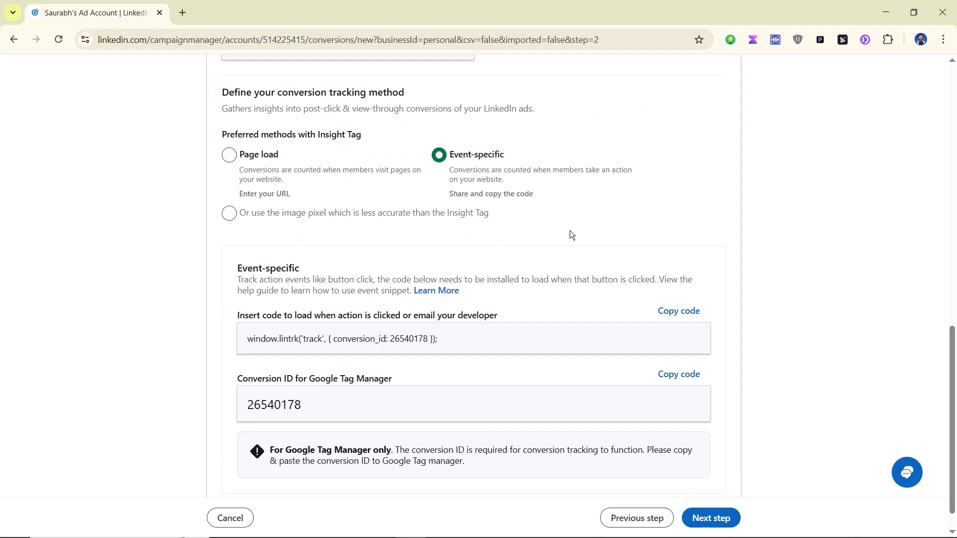
# Copy the partner ID and enter it as the Partner ID / Insight Tag ID of the LinkedIn InsightTag 2.0 tag in Google Tag Manager.
pyautogui.scroll(1, 624, 282)
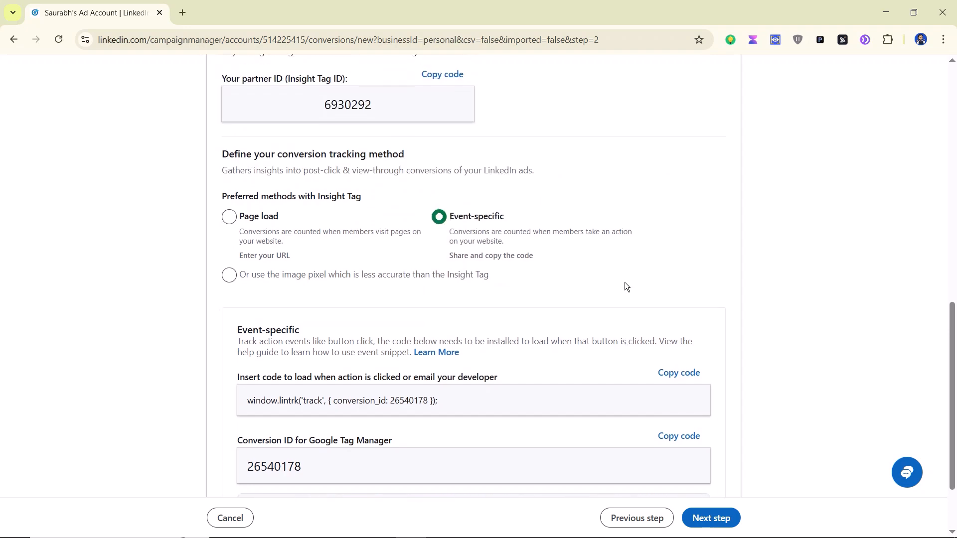
pyautogui.click(448, 76)
pyautogui.hotkey('alt', 'Tab')
pyautogui.hotkey('alt', 'Tab')
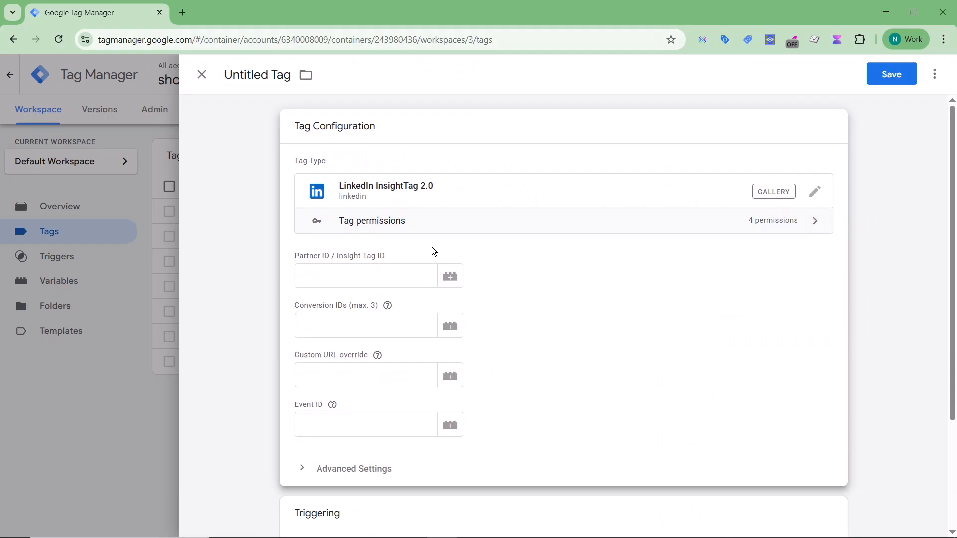
pyautogui.click(342, 276)
pyautogui.write('6930292')
# Copy the conversion ID from the event-specific code in Campaign Manager and paste it into the tag's Conversion IDs field in Google Tag Manager.
pyautogui.hotkey('alt', 'Tab')
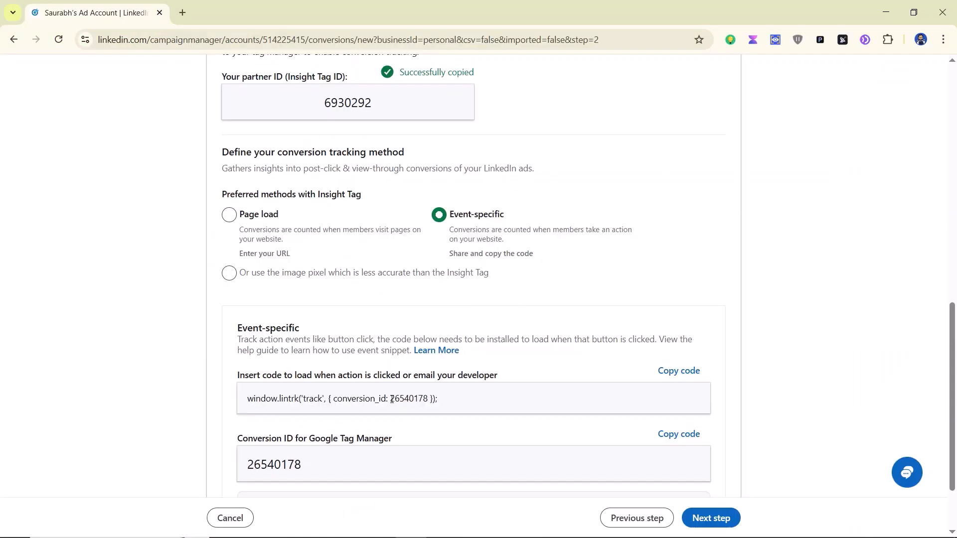
pyautogui.moveTo(392, 399); pyautogui.dragTo(423, 399)
pyautogui.rightClick(423, 400)
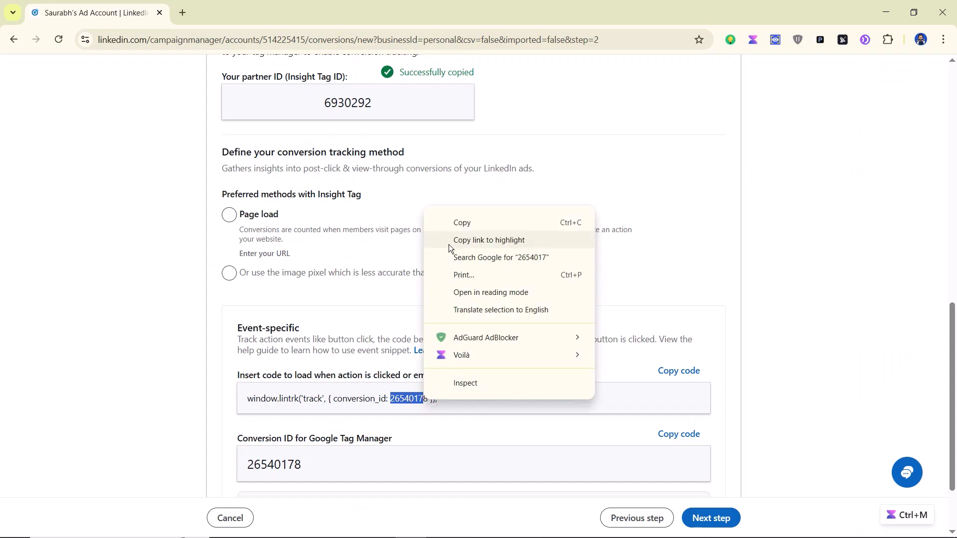
pyautogui.click(456, 223)
pyautogui.hotkey('alt', 'Tab')
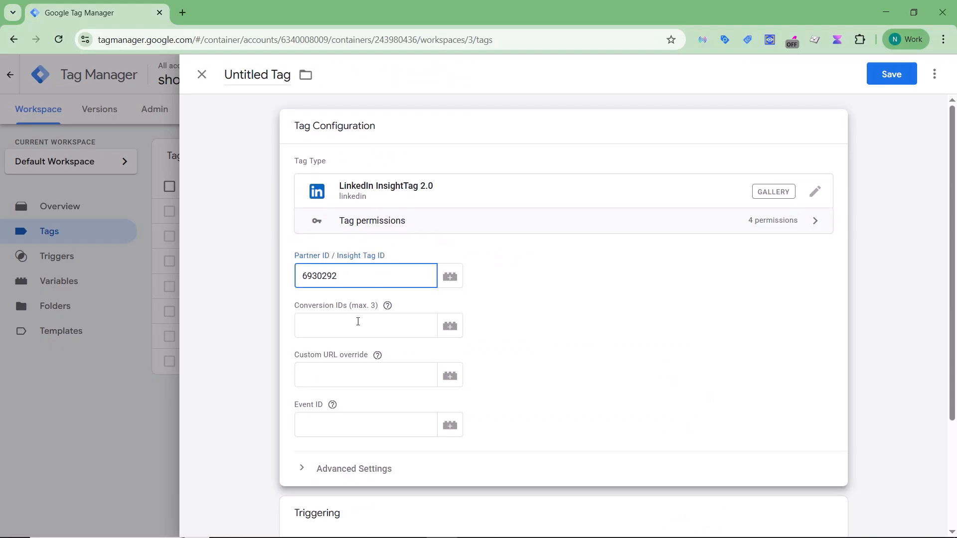
pyautogui.click(357, 321)
pyautogui.hotkey('ctrl', 'v')
# Rename the untitled tag to "Linkedin Tag - Conversion".
pyautogui.click(256, 66)
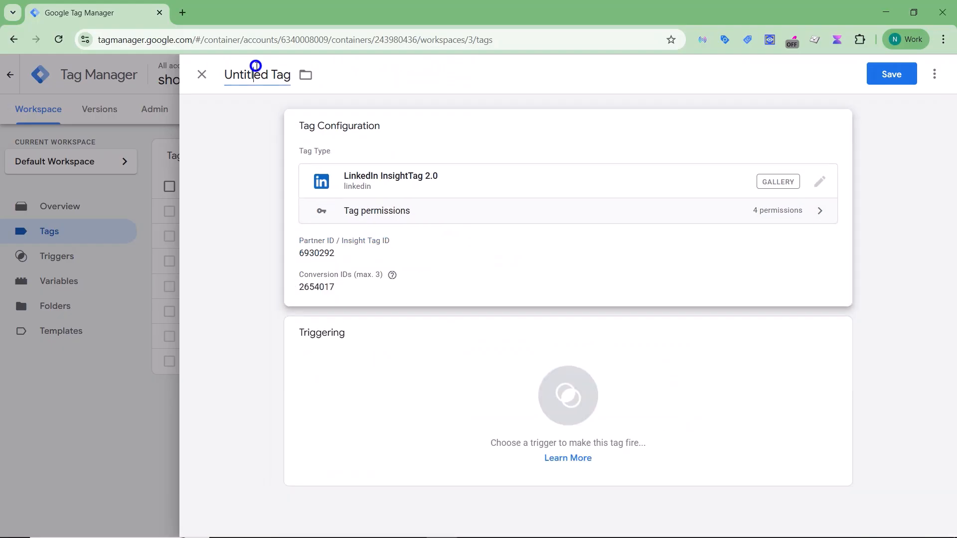
pyautogui.hotkey('ctrl', 'a')
pyautogui.write('Linkedin')
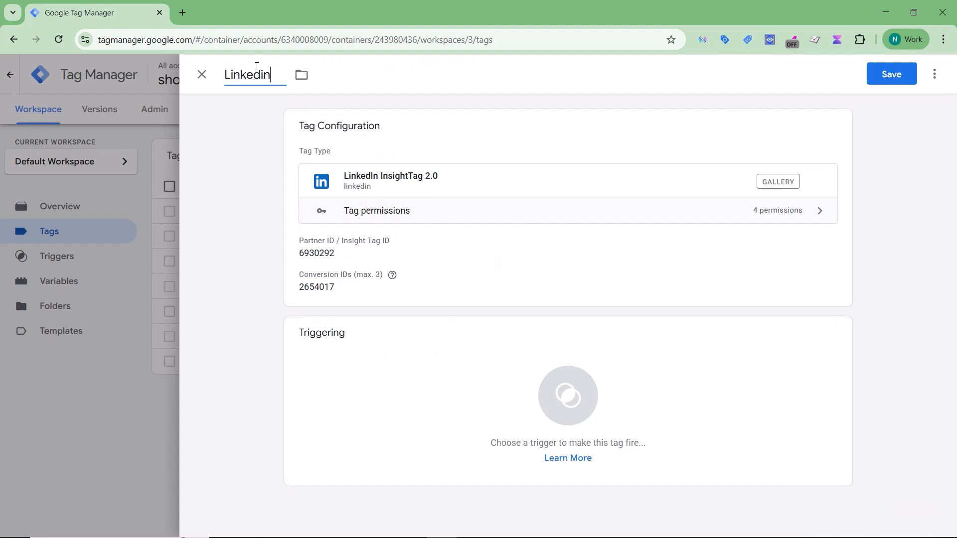
pyautogui.write(' Tag -')
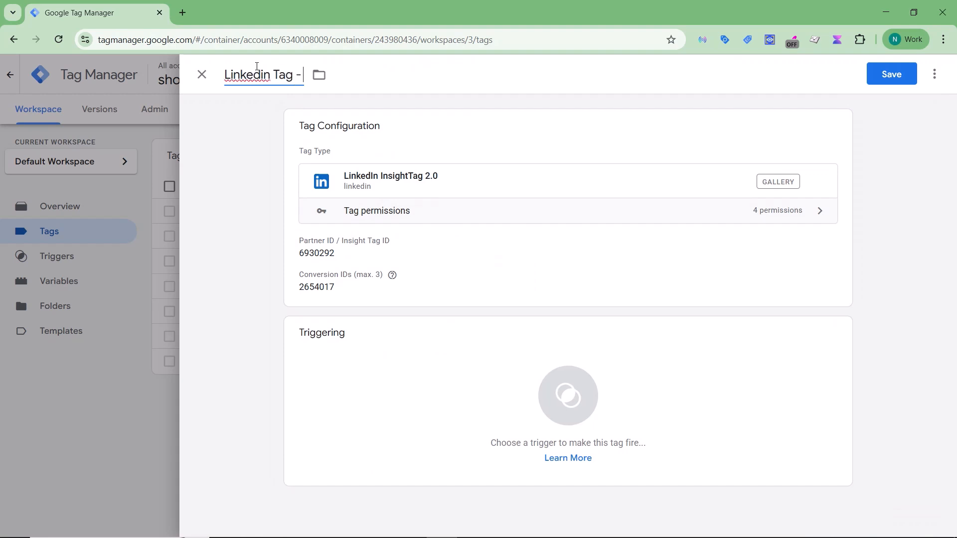
pyautogui.write(' Conversion')
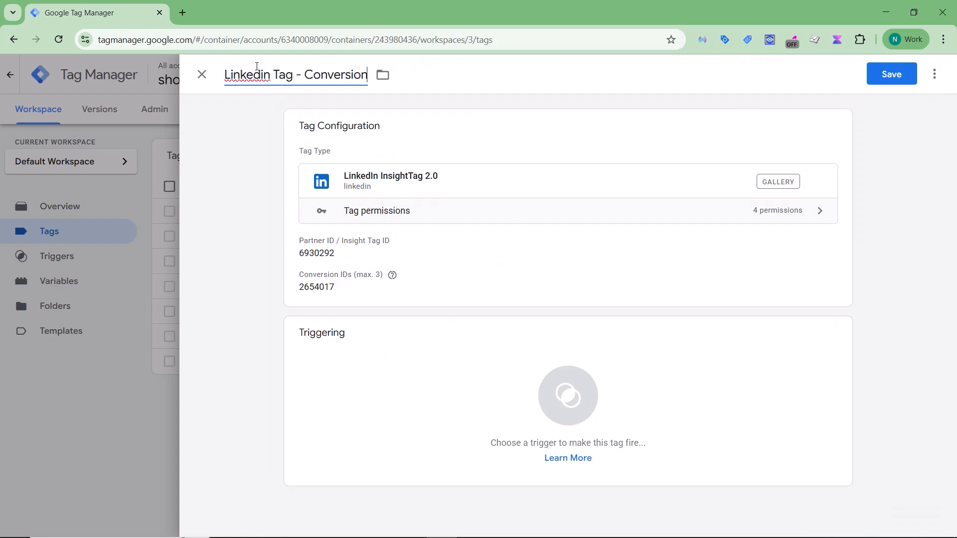
# Assign the Thank You Page trigger to the LinkedIn conversion tag and save the tag.
pyautogui.click(342, 377)
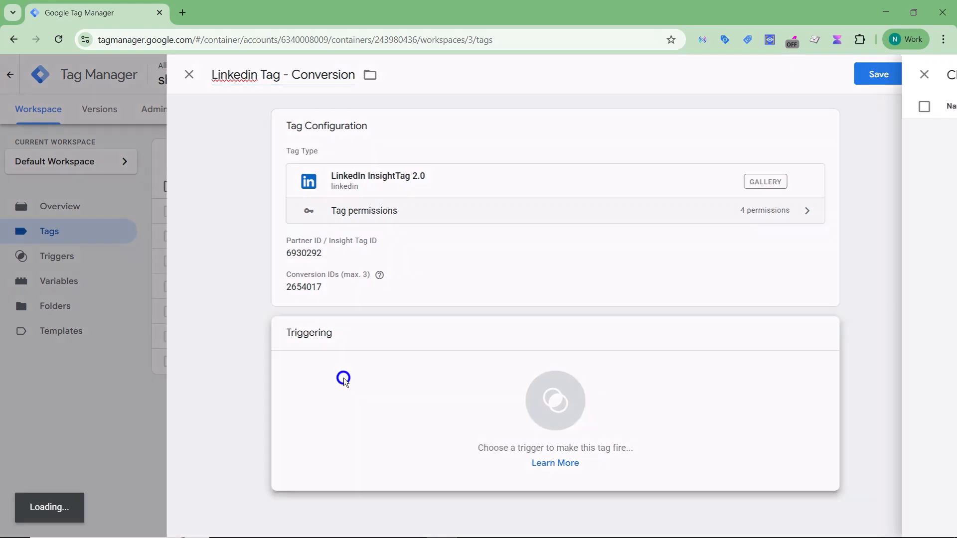
pyautogui.click(276, 207)
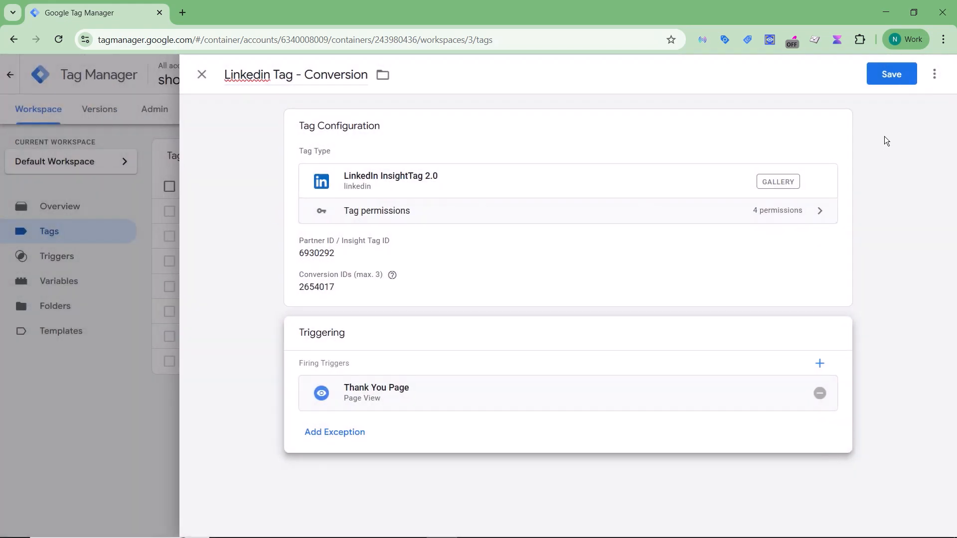
pyautogui.click(881, 80)
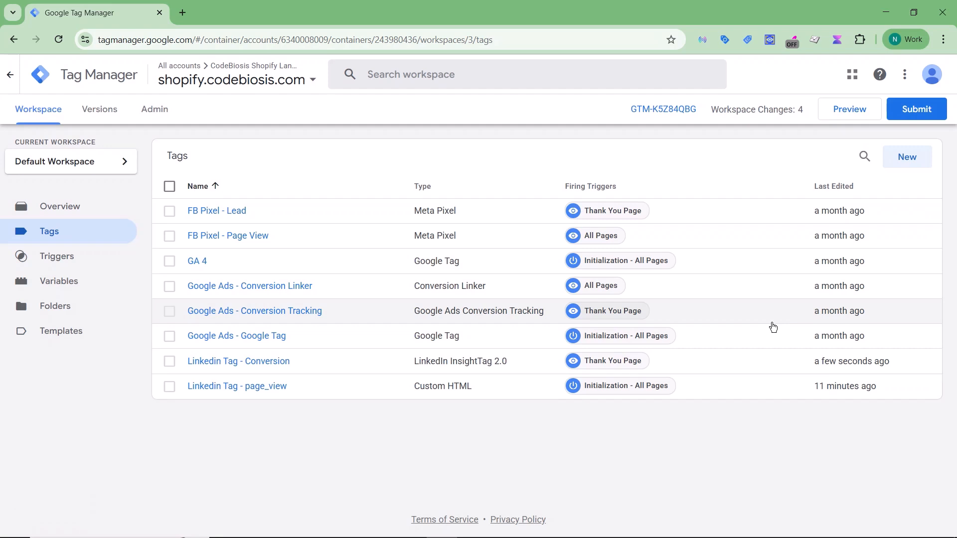
pyautogui.click(846, 116)
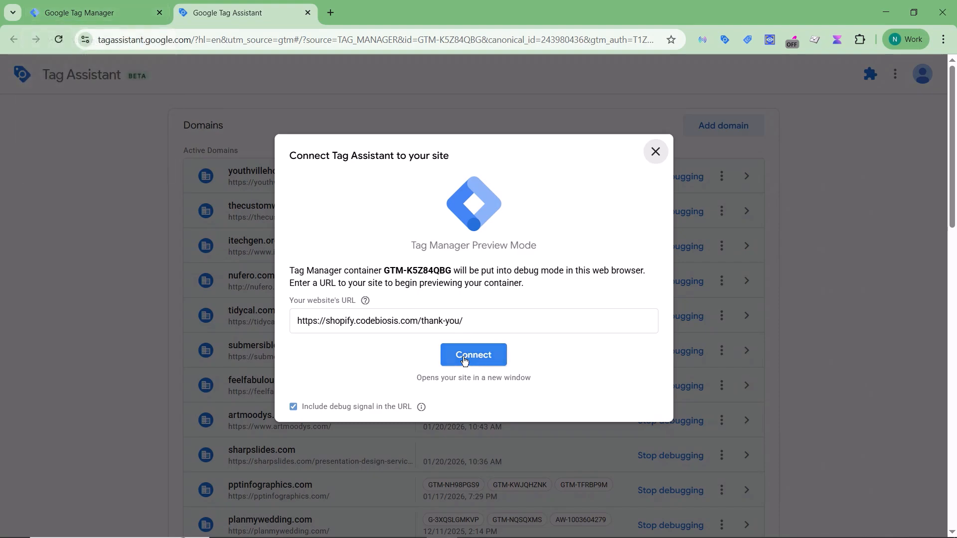
pyautogui.click(463, 357)
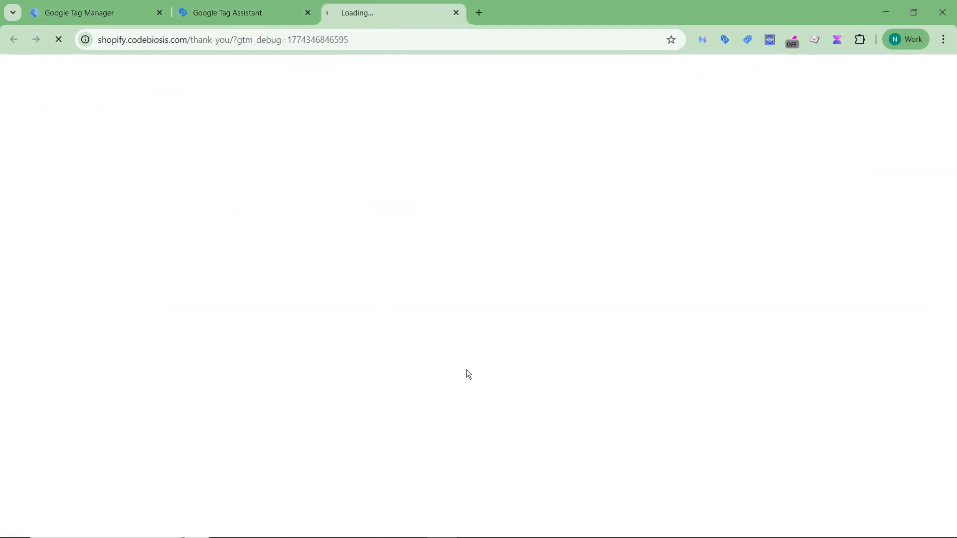
pyautogui.click(215, 19)
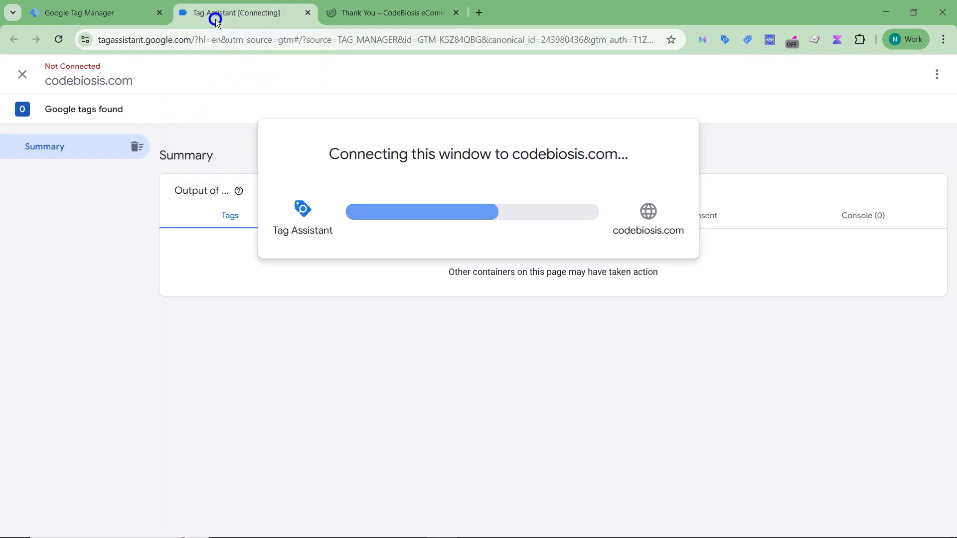
pyautogui.click(381, 19)
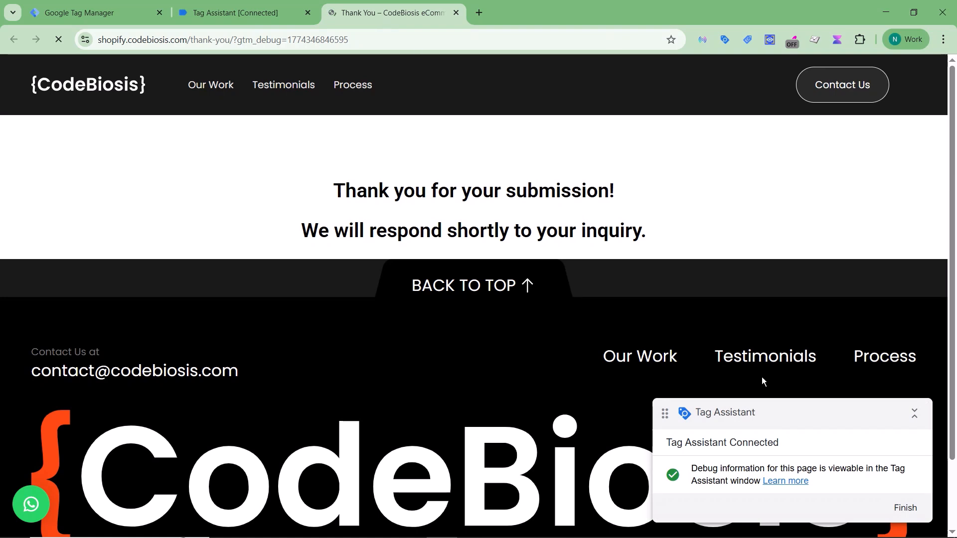
pyautogui.click(185, 15)
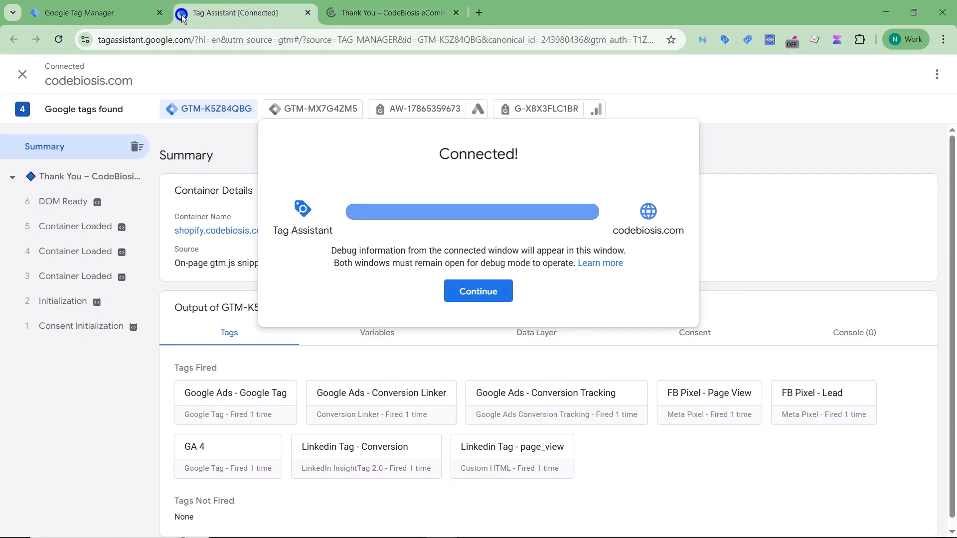
pyautogui.click(453, 298)
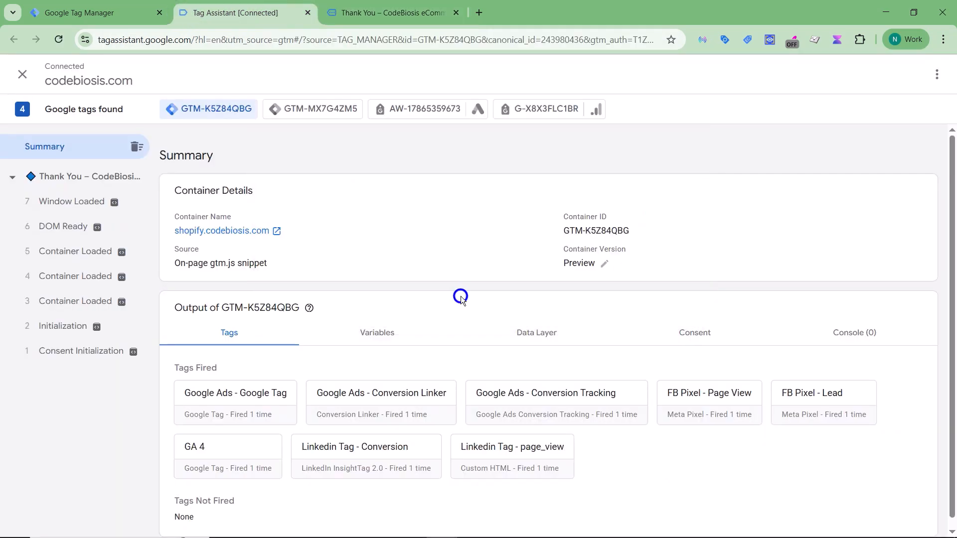
# Check the tags fired on the Thank You page and open the details of Linkedin Tag - Conversion.
pyautogui.click(70, 178)
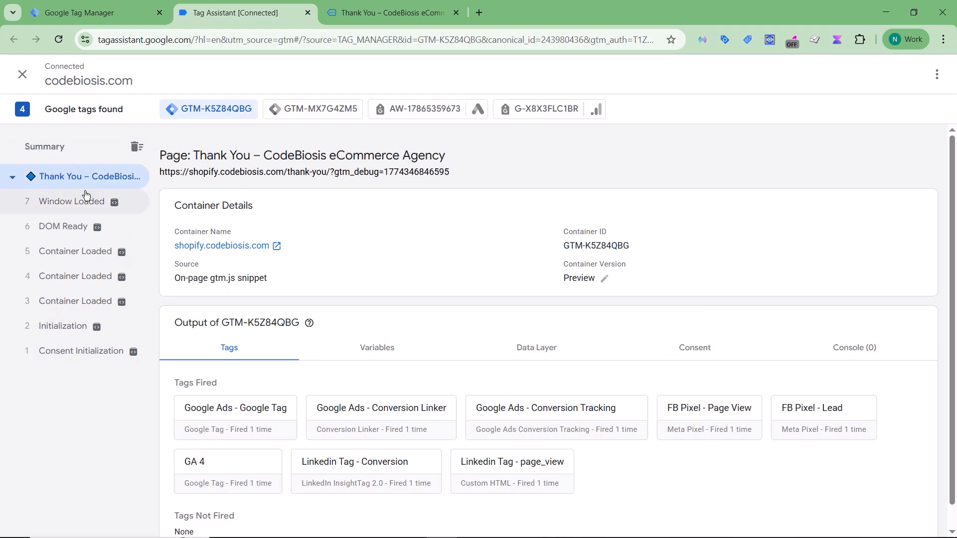
pyautogui.scroll(-1, 298, 317)
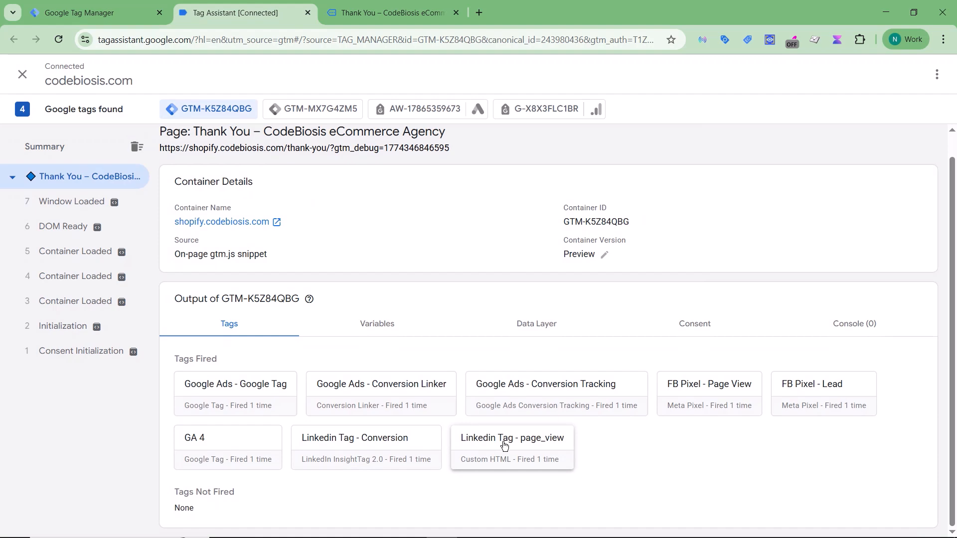
pyautogui.click(373, 441)
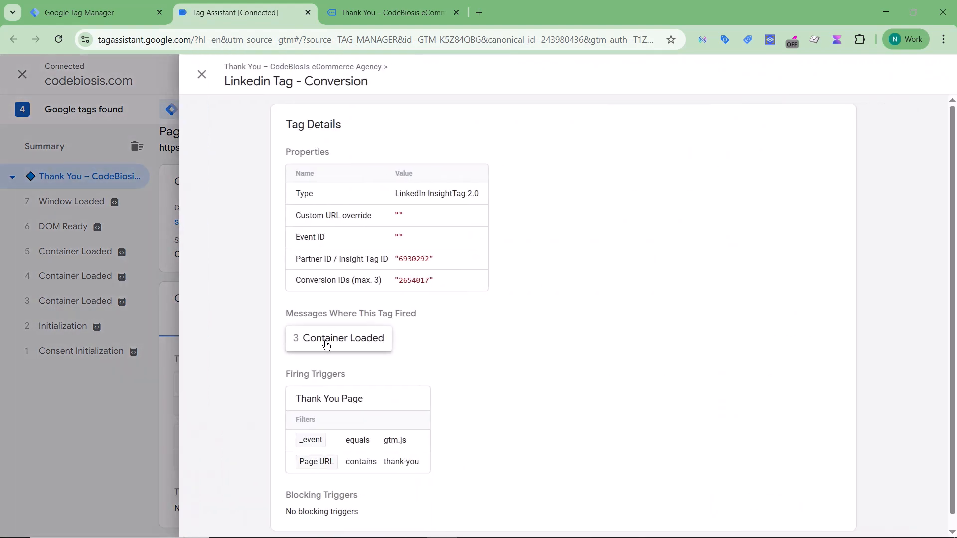
# Examine the tags for the Container Loaded and Initialization events, keeping the debug session open, and return to the Tag Manager tag list.
pyautogui.doubleClick(325, 344)
pyautogui.click(199, 79)
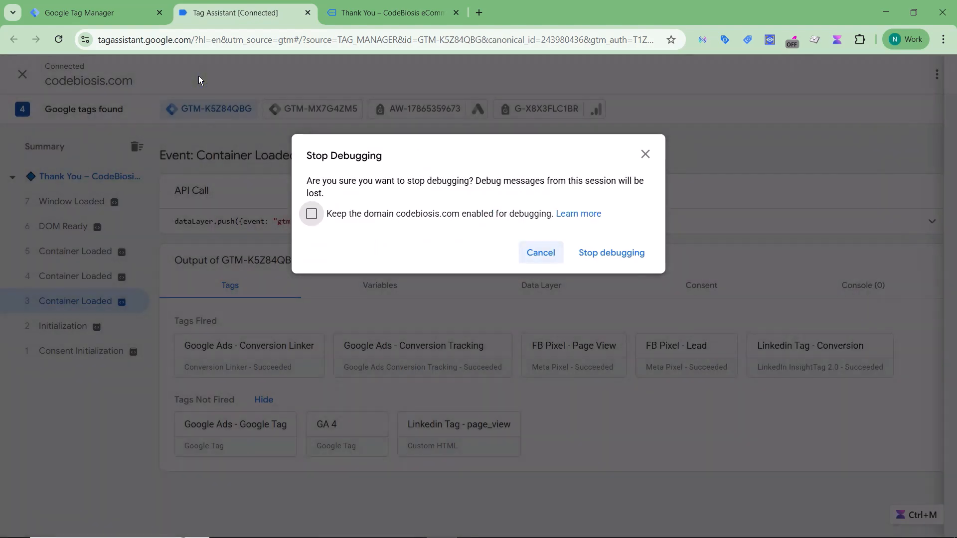
pyautogui.click(646, 154)
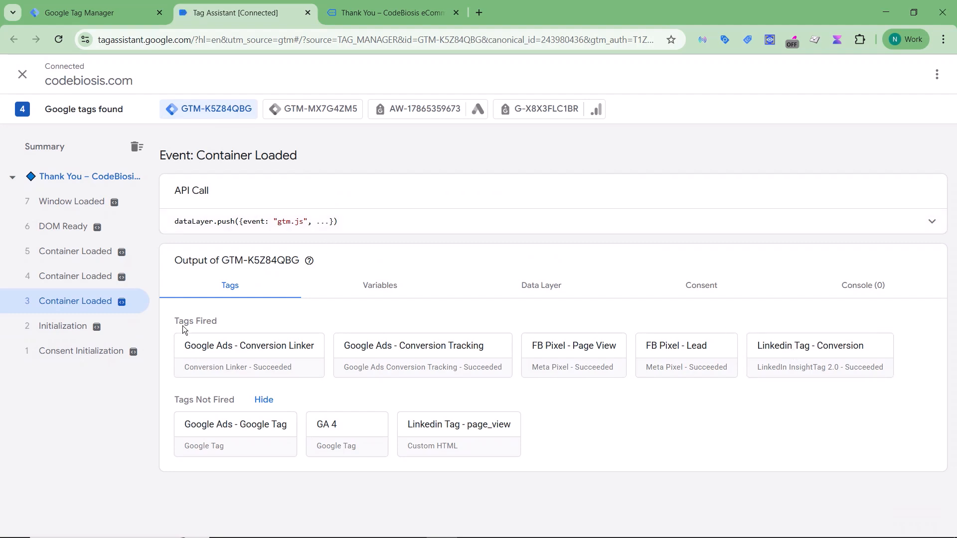
pyautogui.click(81, 335)
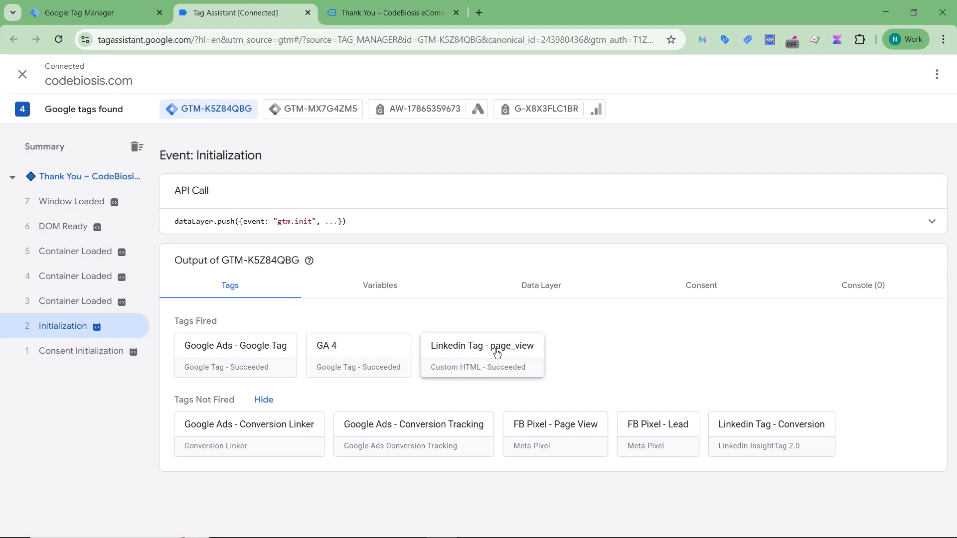
pyautogui.click(95, 13)
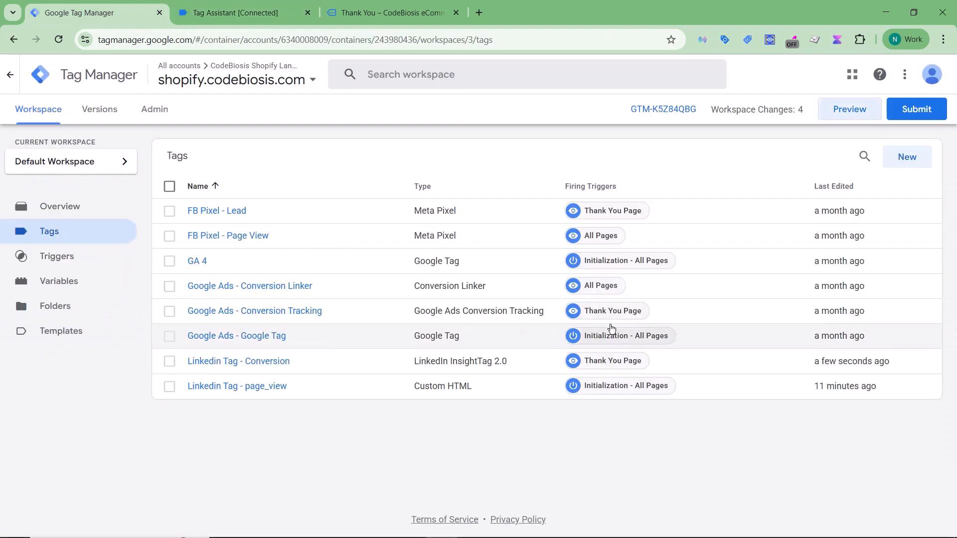